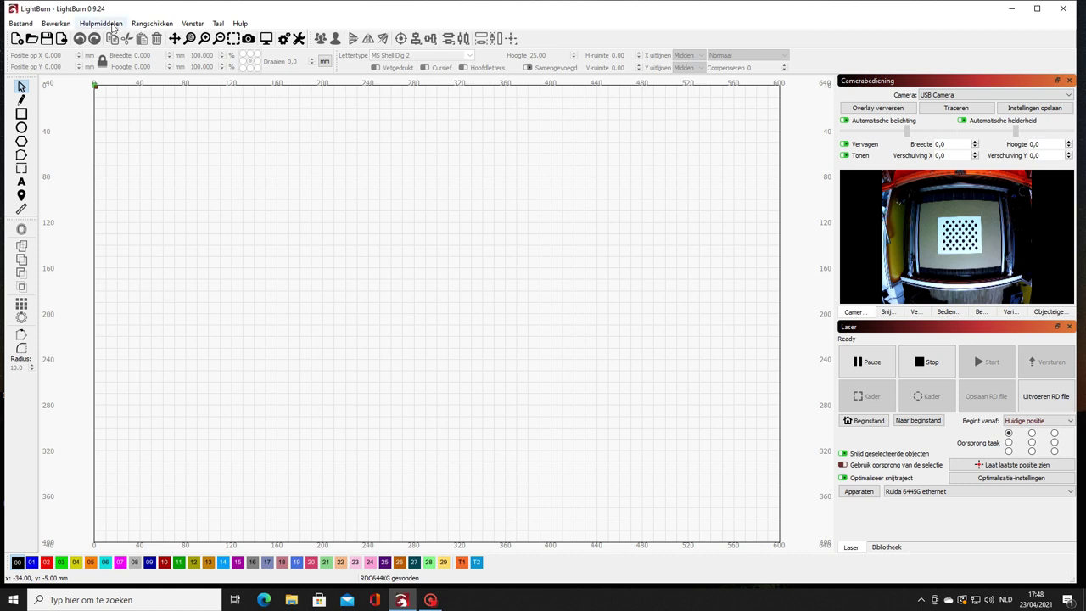
- Start the camera lens calibration for the USB Camera with a fisheye lens and full calibration
click(113, 26)
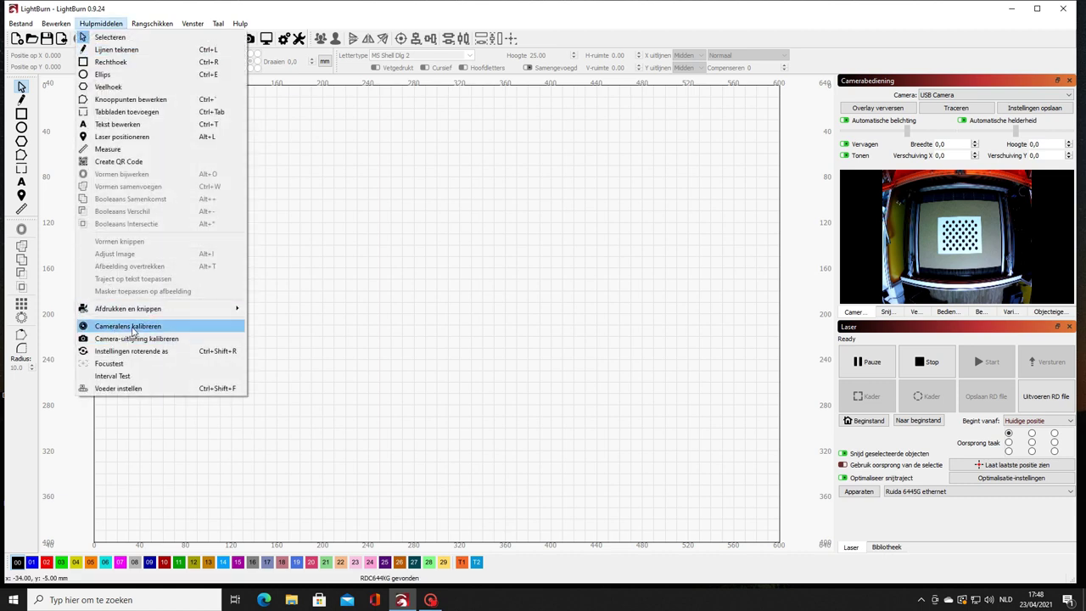
click(127, 327)
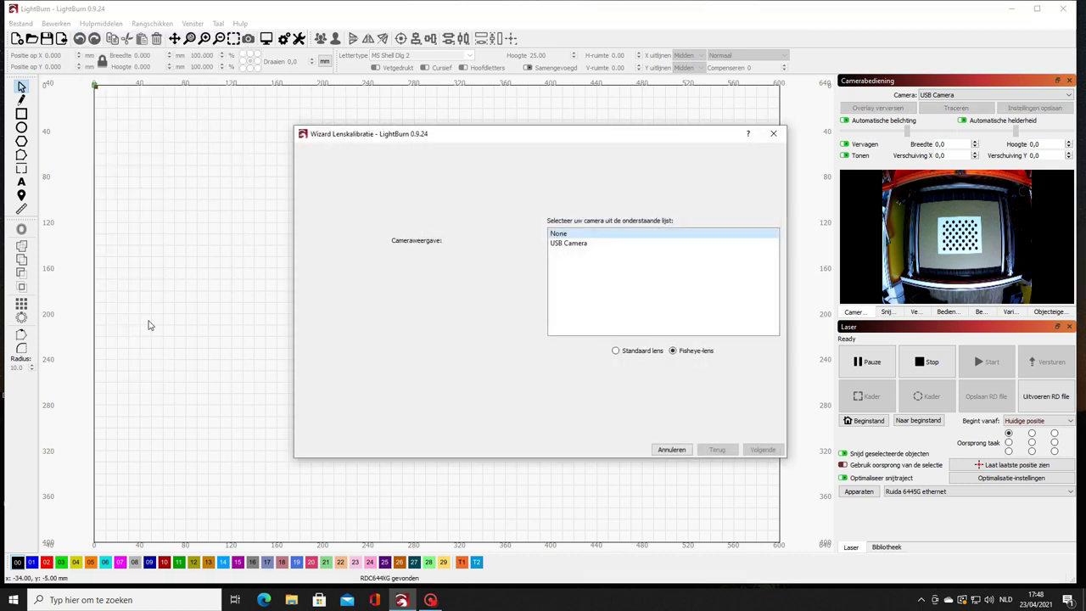
click(578, 244)
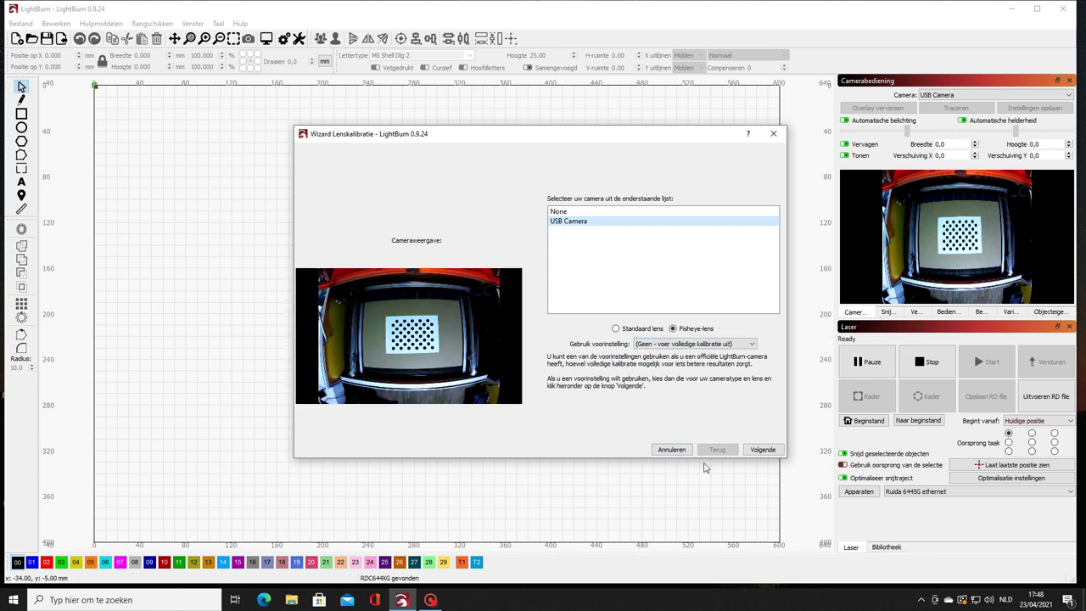
click(763, 451)
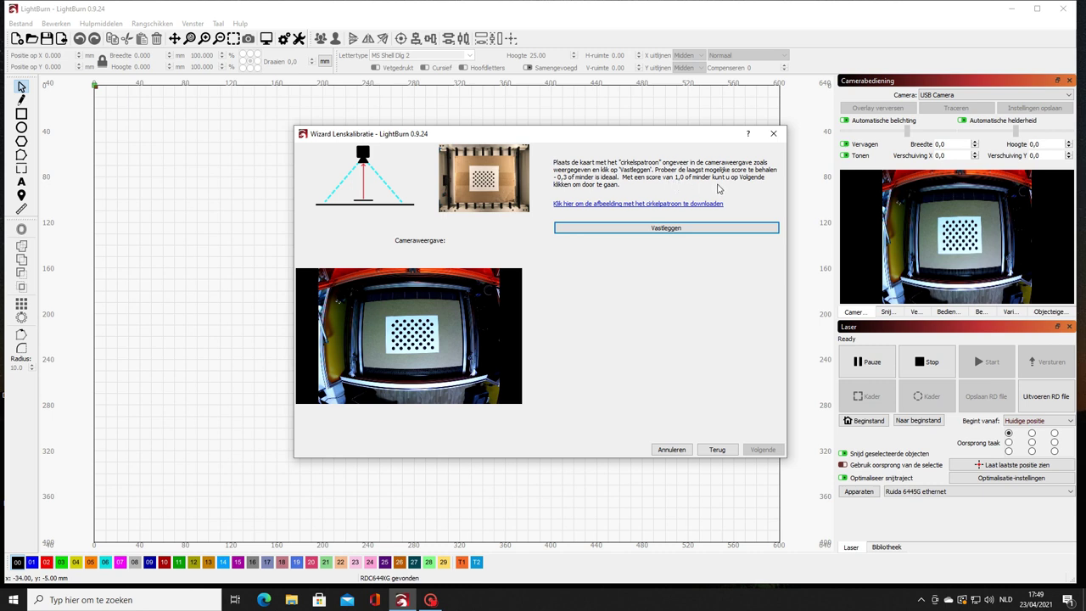
- Capture the circle pattern at the centre and at the lower centre of the laser bed, accepting each image
click(667, 232)
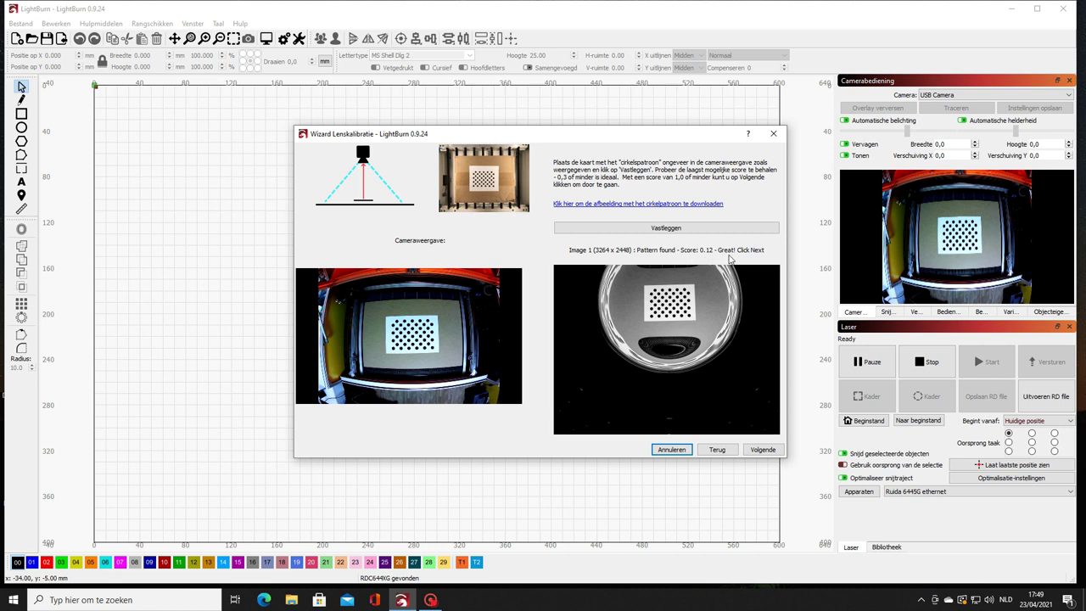
click(762, 452)
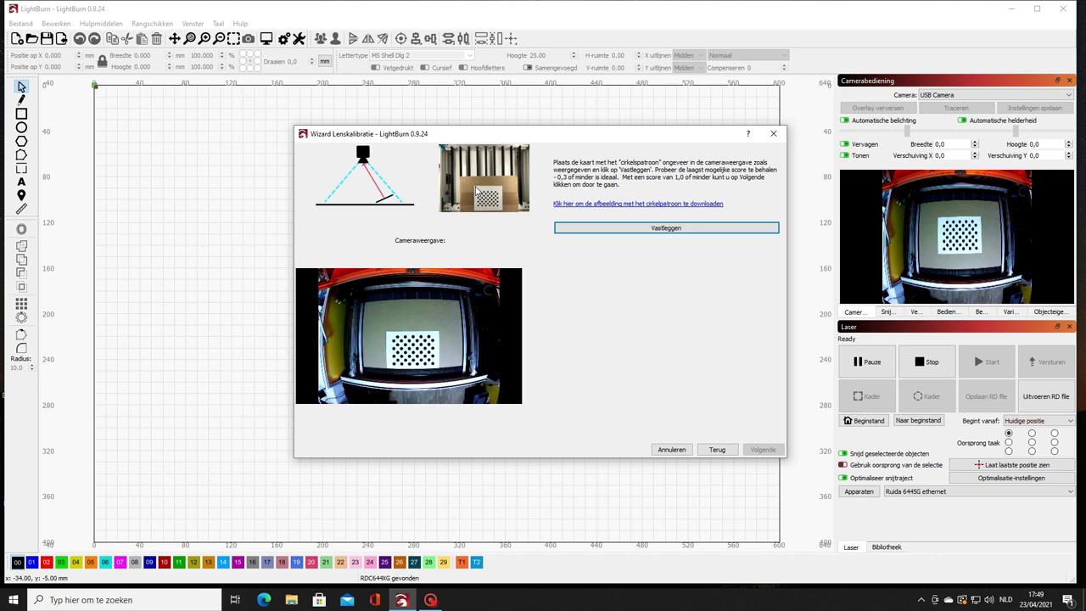
click(667, 232)
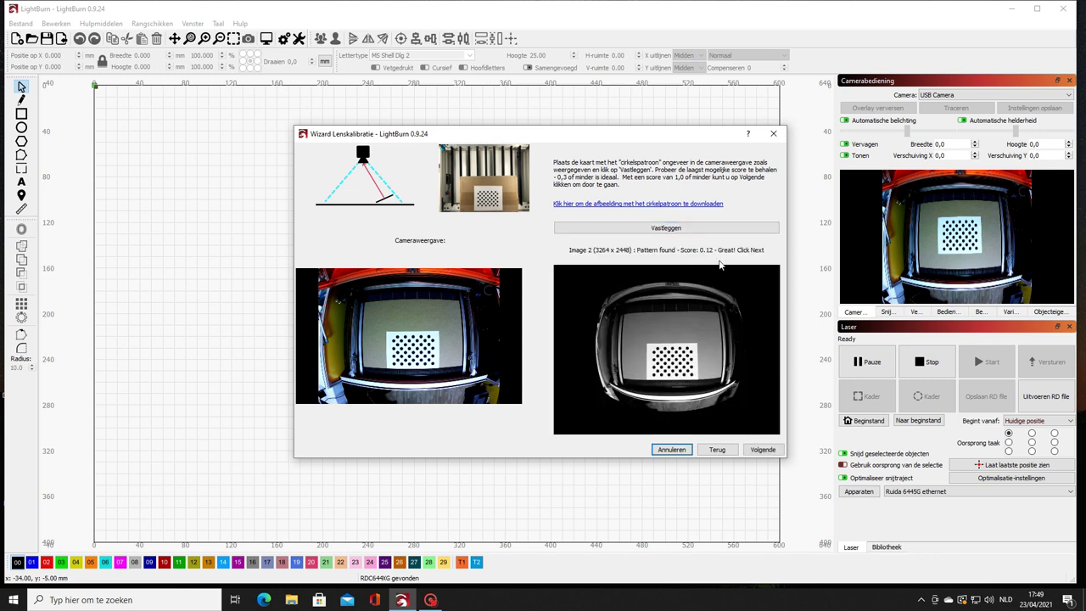
click(762, 450)
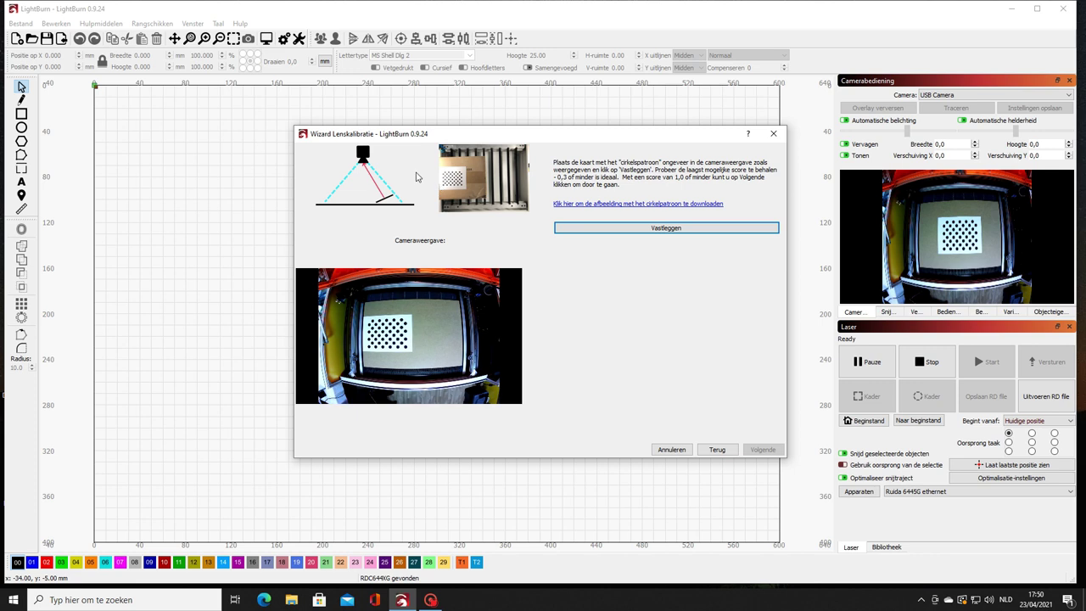
- Capture the circle pattern at the middle left and middle right of the laser bed, accepting each image
click(642, 229)
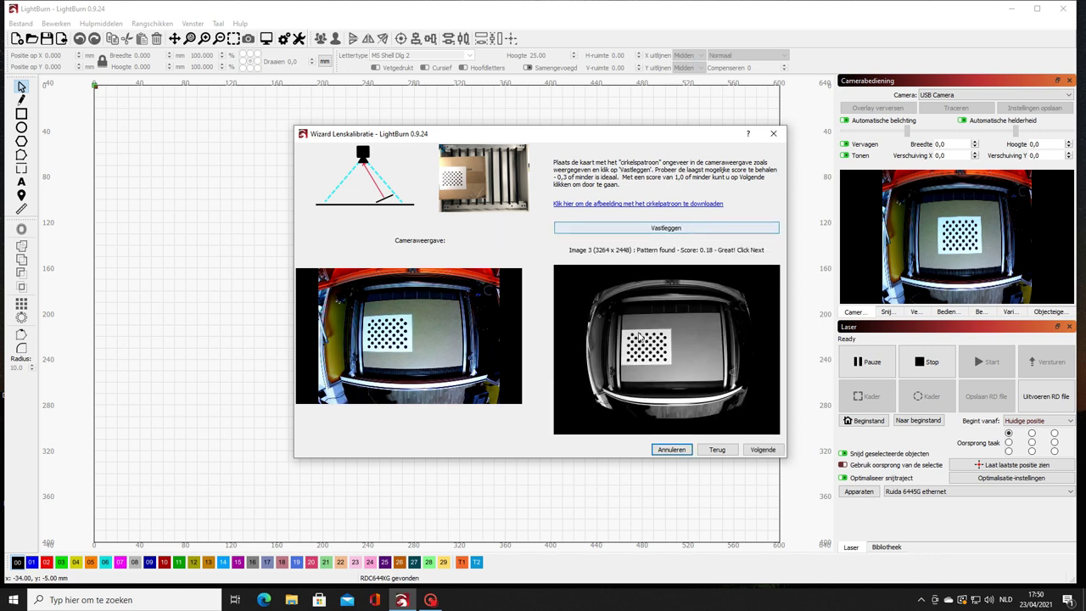
click(763, 452)
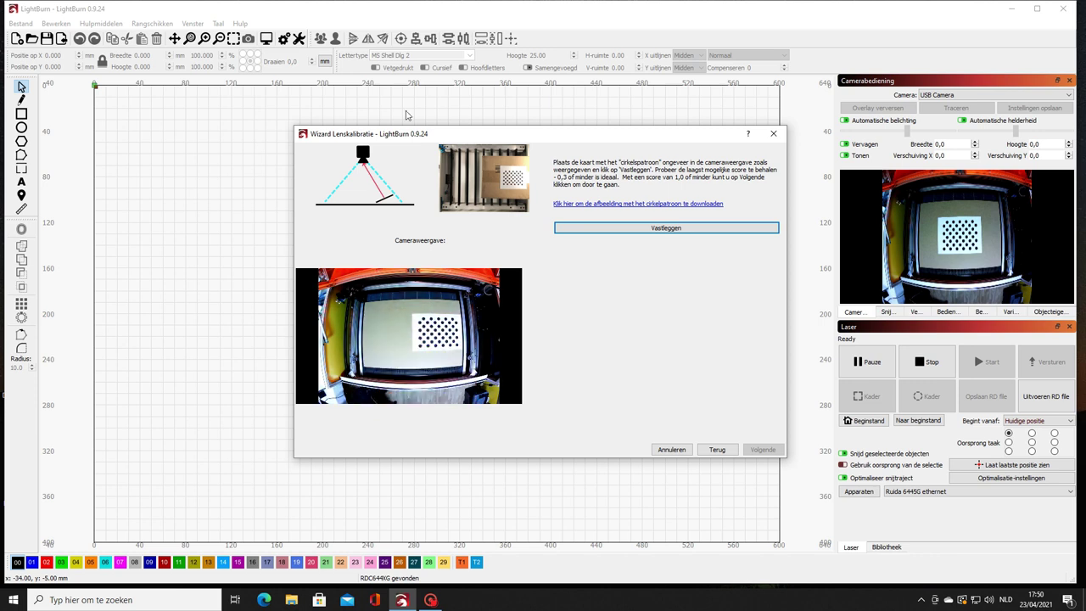
click(667, 230)
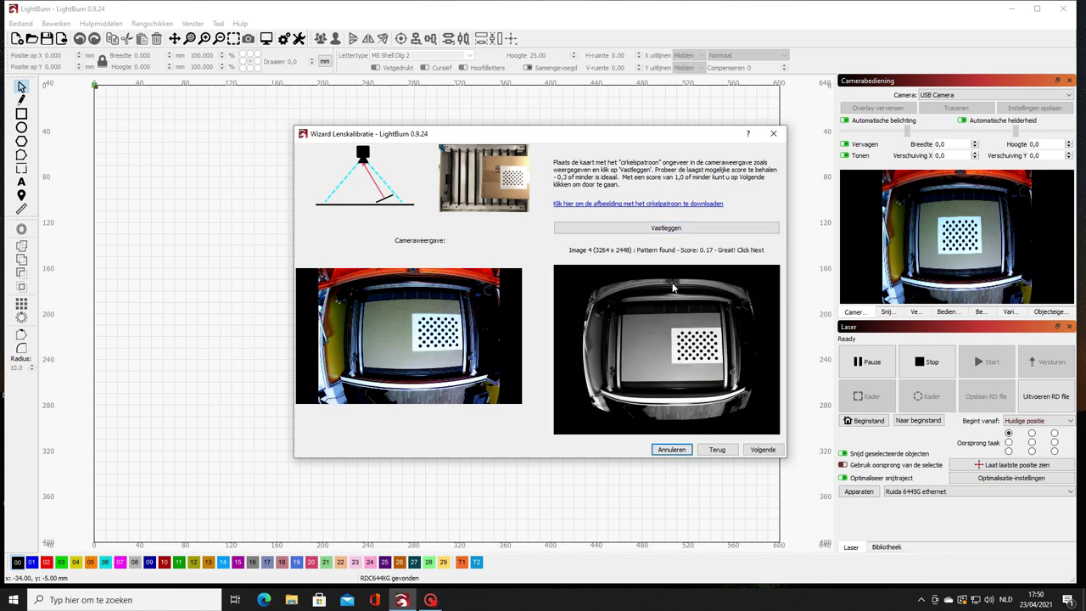
click(761, 449)
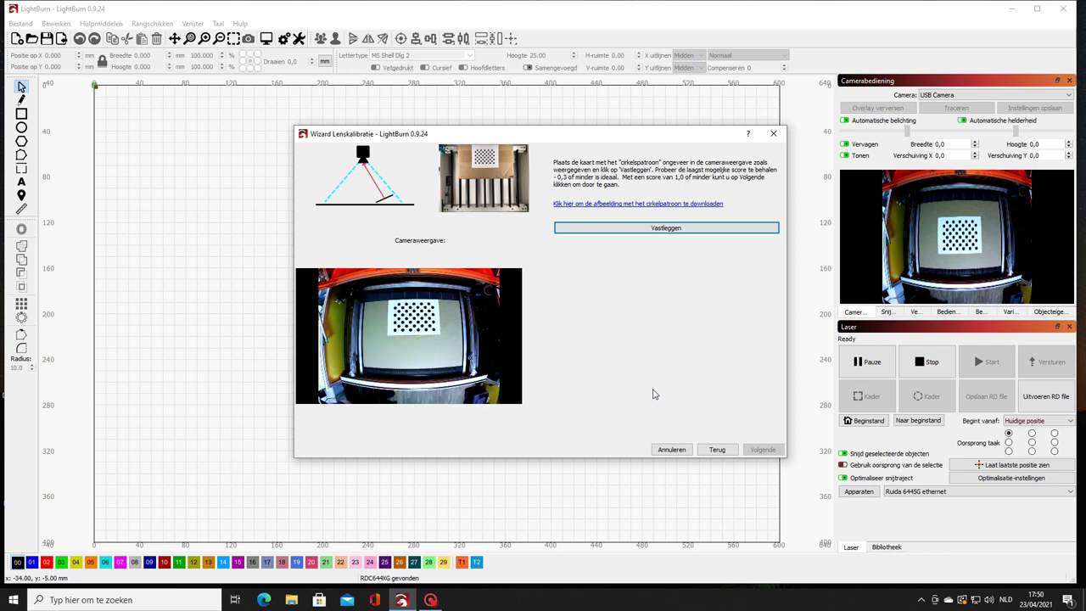
- Capture the circle pattern at the upper centre and in the lower-right corner of the laser bed, accepting each image
click(668, 229)
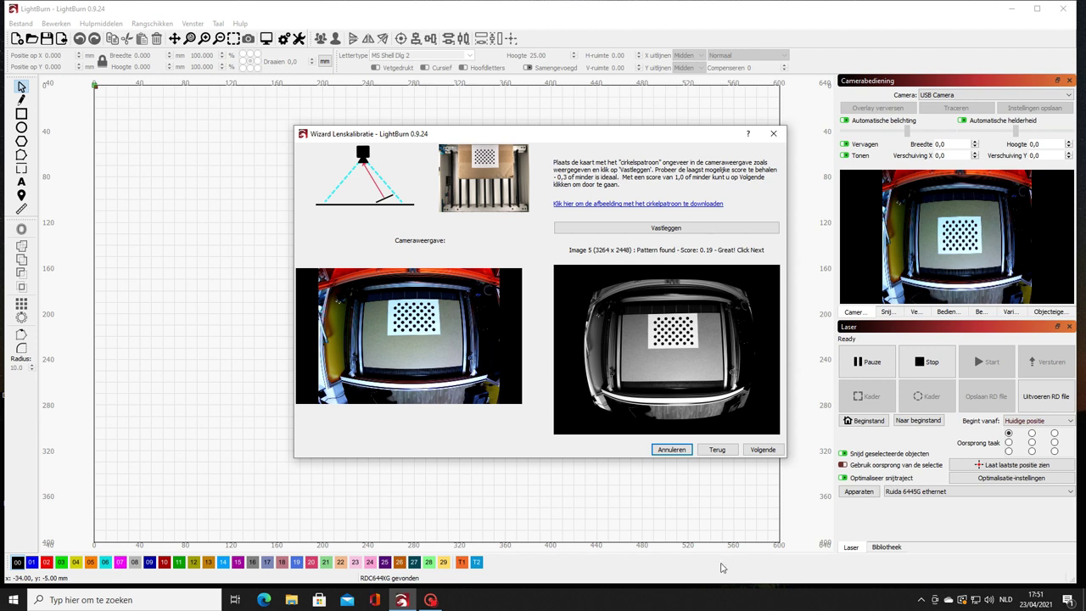
click(763, 451)
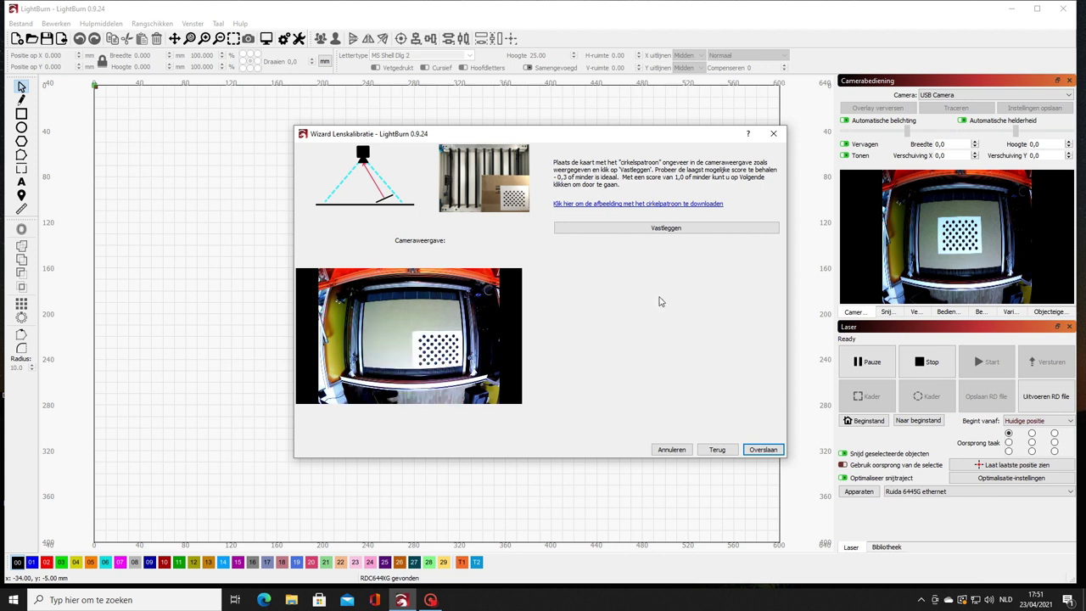
click(669, 229)
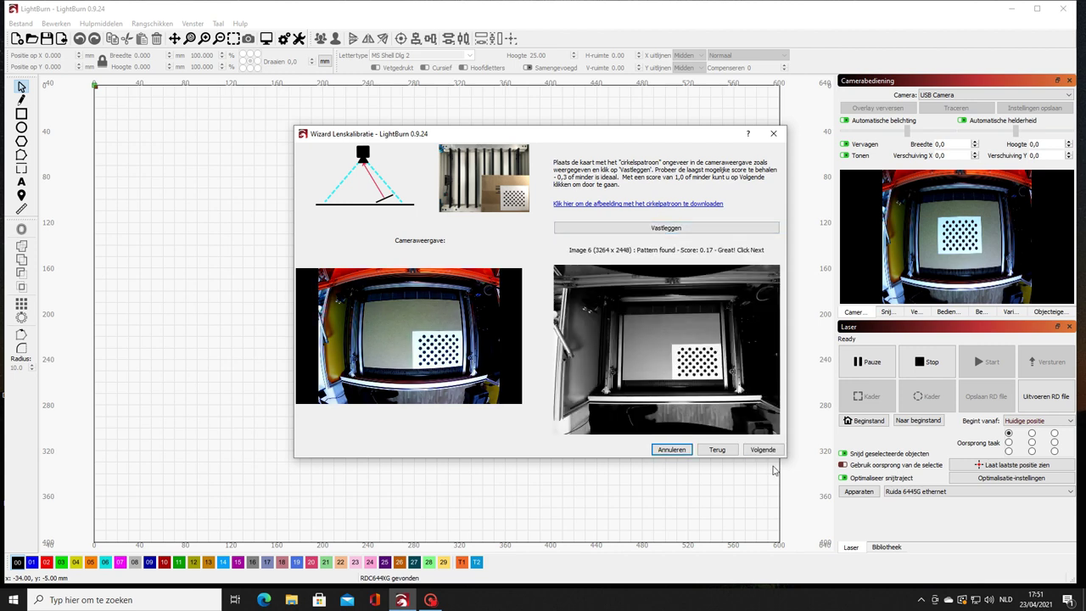
click(764, 451)
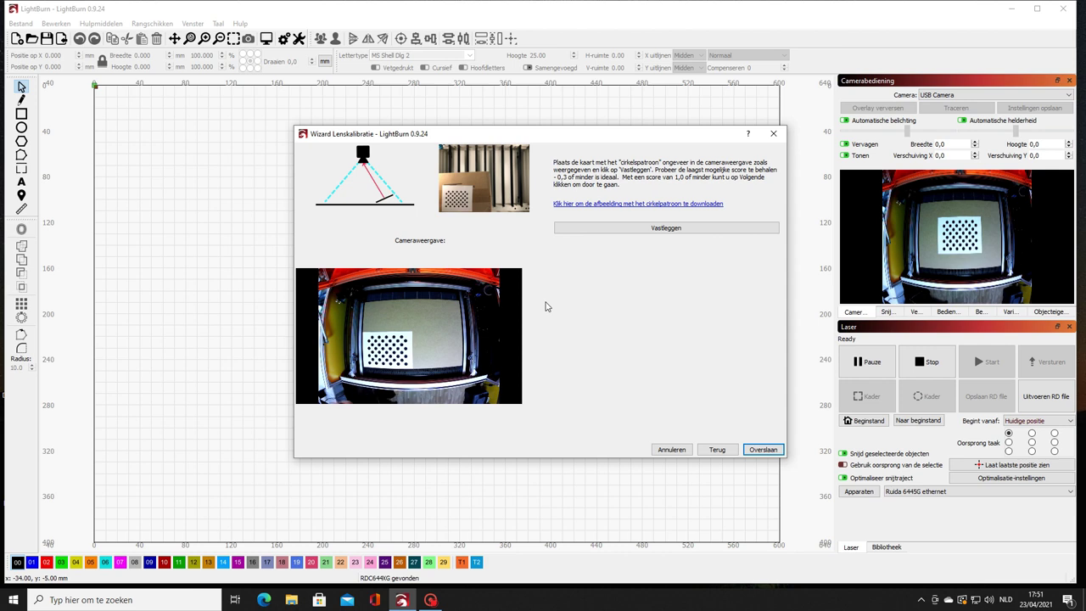
- Capture the circle pattern in the lower-left and upper-left corners of the laser bed, repeating captures as needed, and continue the calibration
click(666, 229)
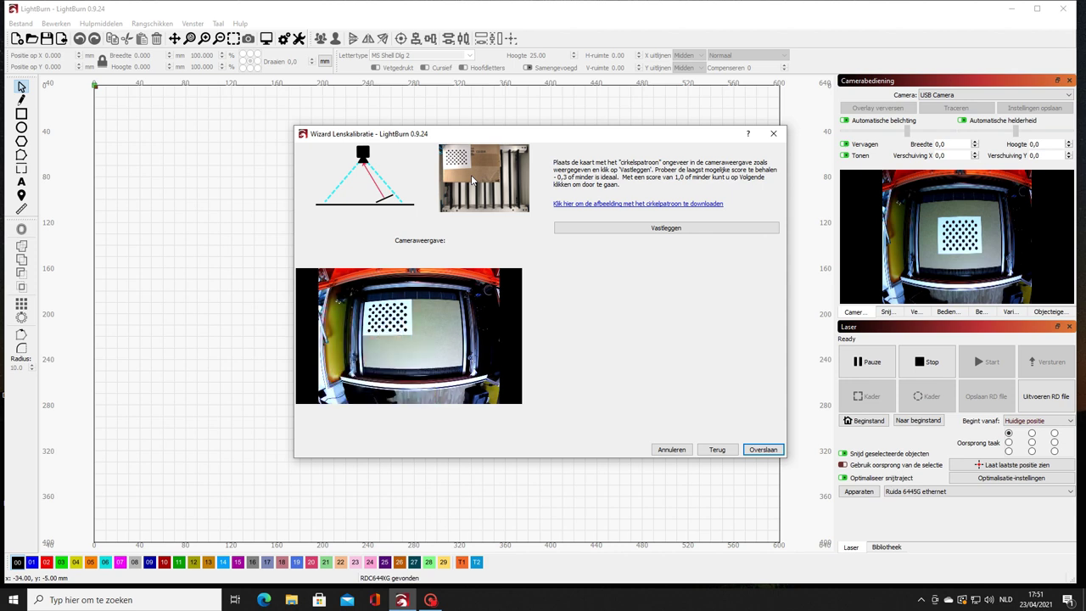
click(655, 229)
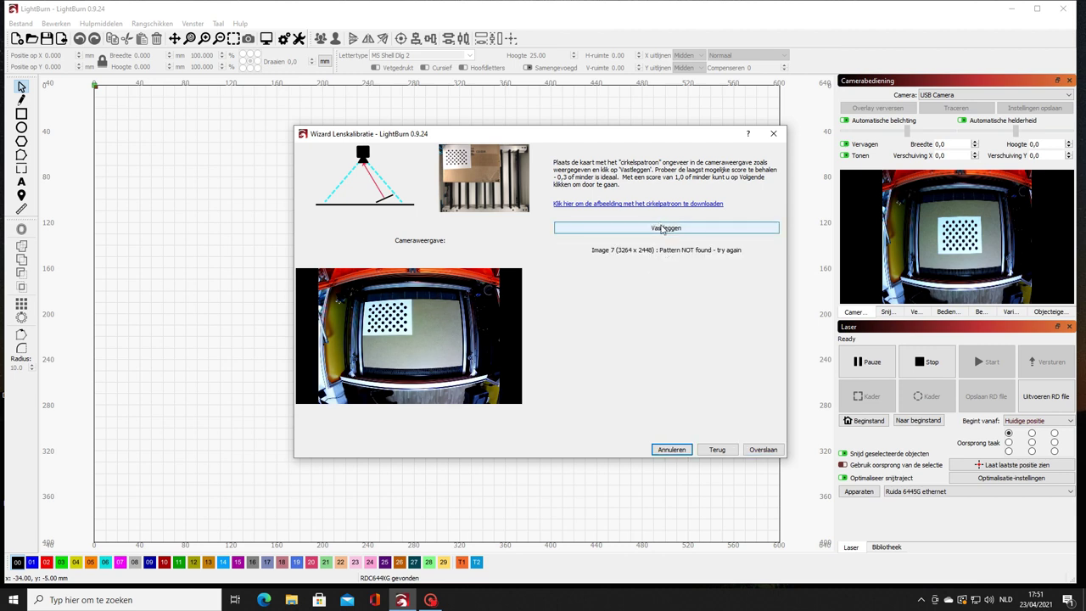
click(662, 229)
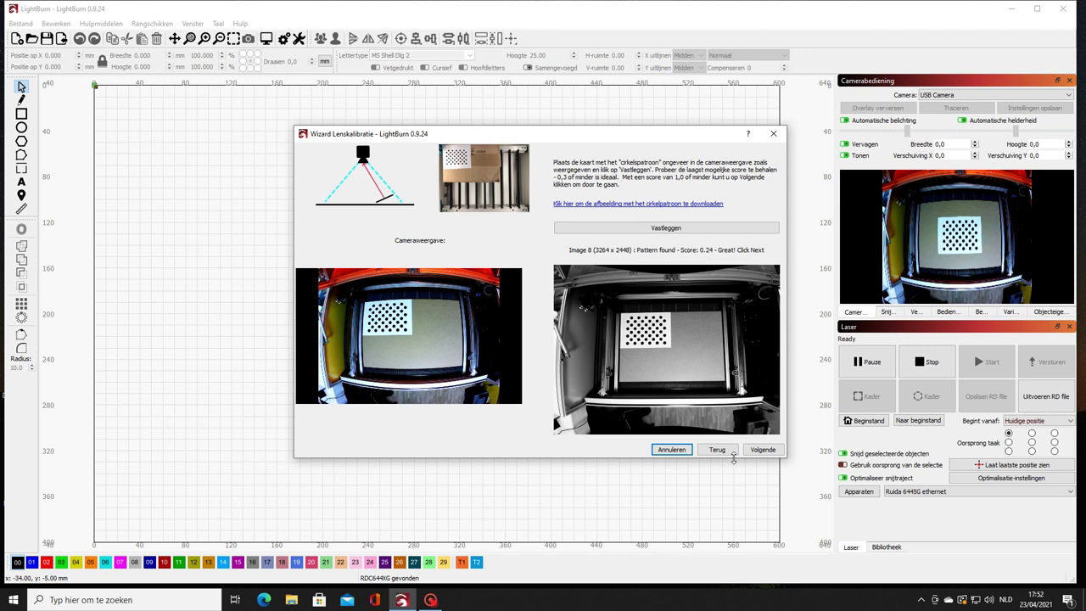
click(764, 450)
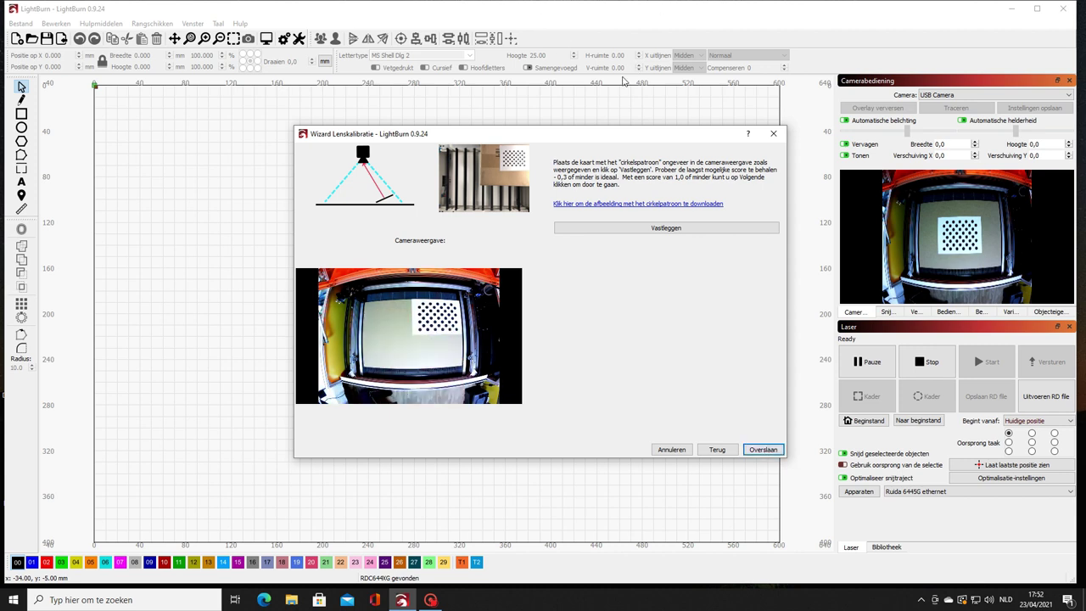
- Capture the circle pattern in the upper-right corner of the laser bed, repeating the capture as needed, and complete the lens calibration images
click(667, 227)
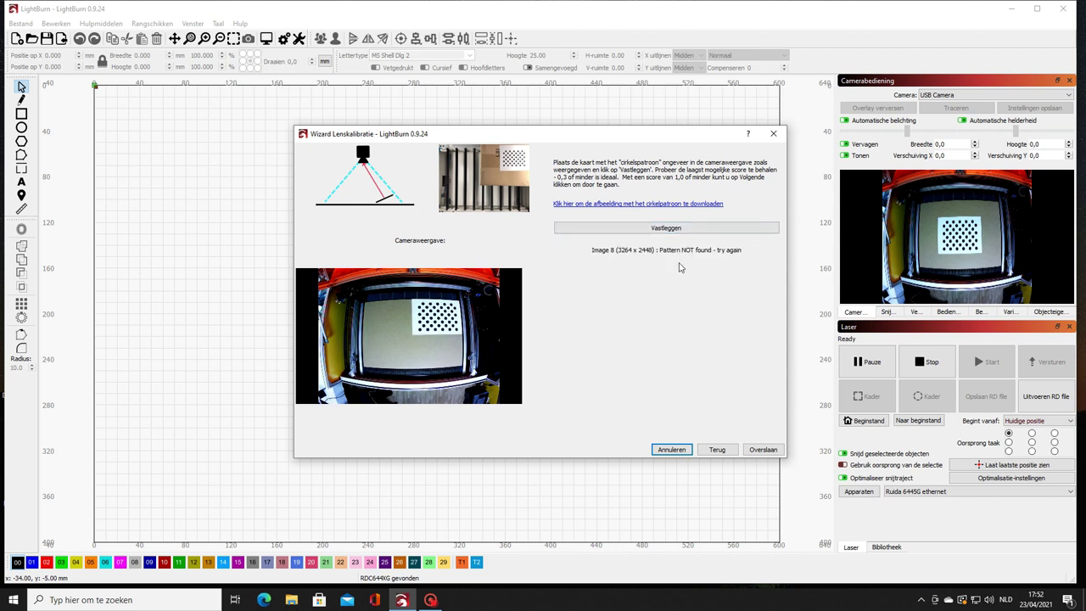
click(670, 231)
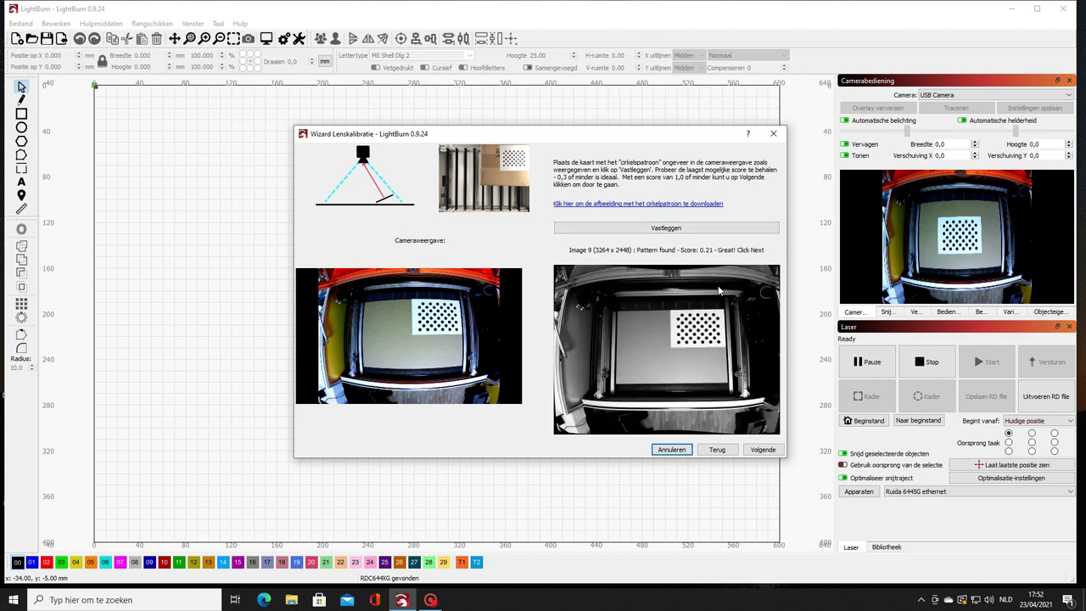
click(764, 452)
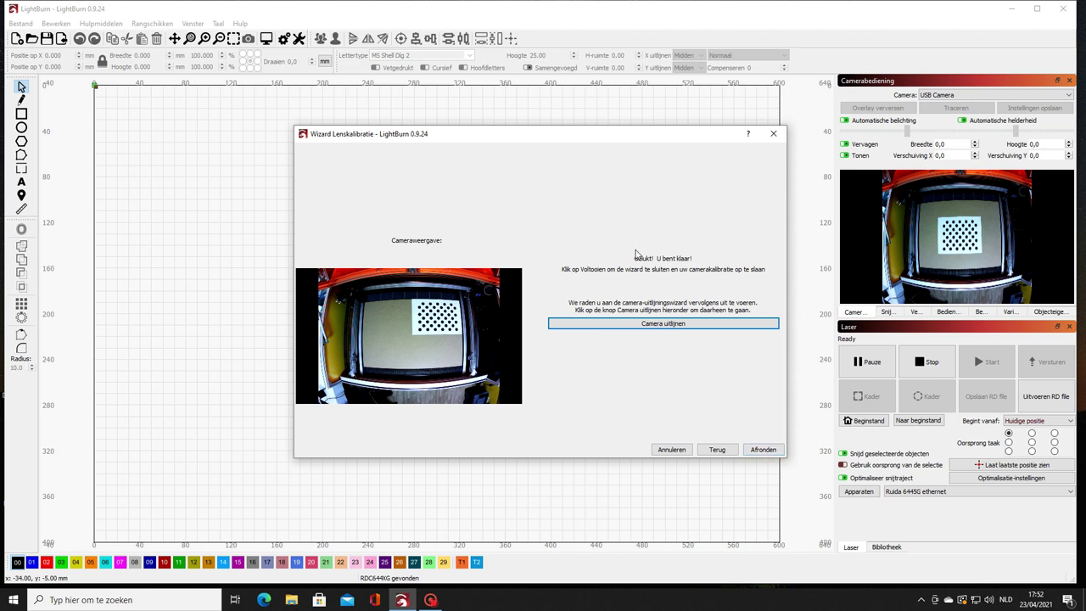
- Continue to the camera alignment wizard and choose USB Camera as the camera to align
click(665, 325)
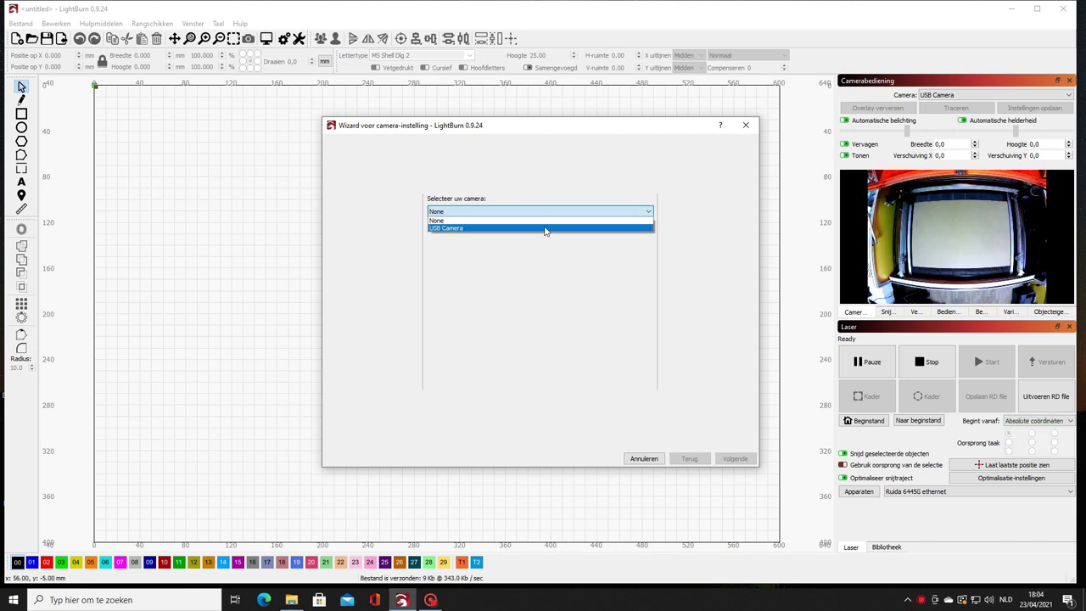
click(546, 228)
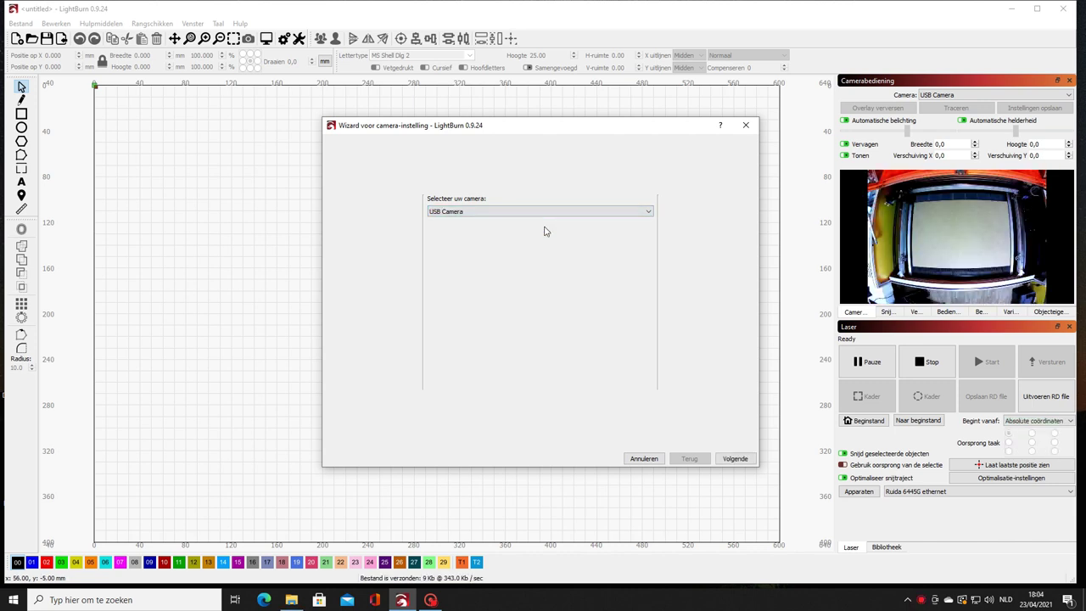
click(735, 459)
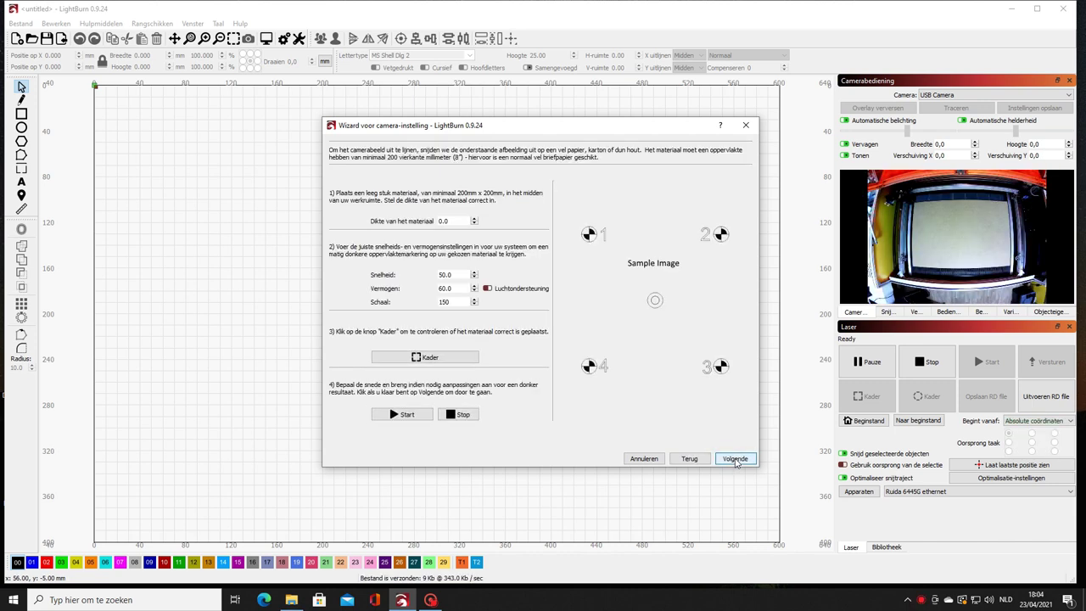
- Set the alignment target's material thickness to 4.0, speed to 400 and power to 15, and enable air assist
click(475, 219)
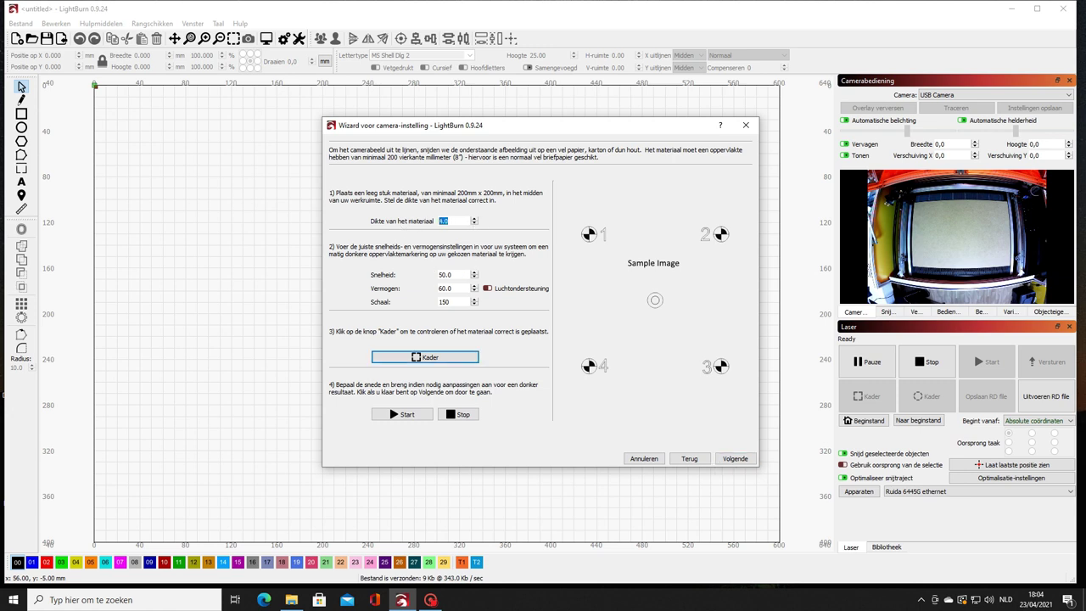
text(4)
key(Tab)
text(400)
key(Tab)
text(15)
click(489, 290)
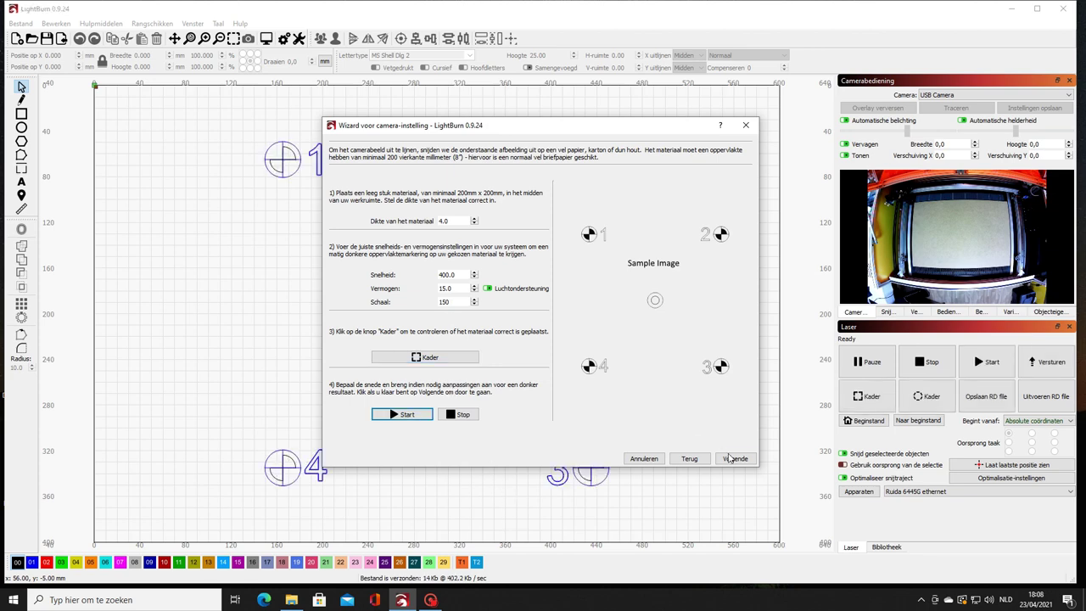
- Proceed to the alignment capture page and capture an image of the four engraved markers
click(736, 459)
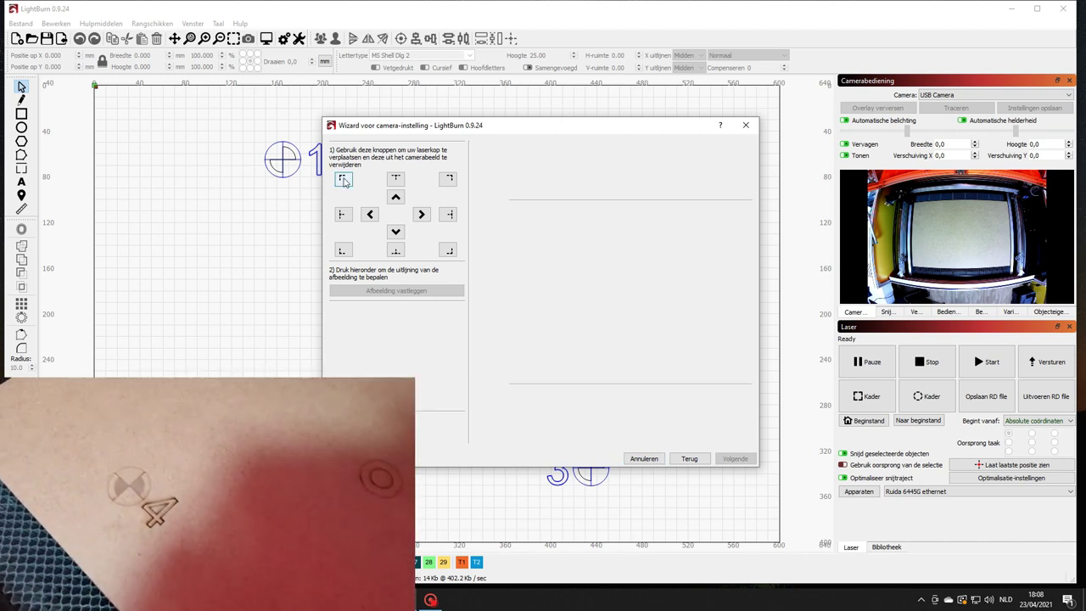
click(690, 459)
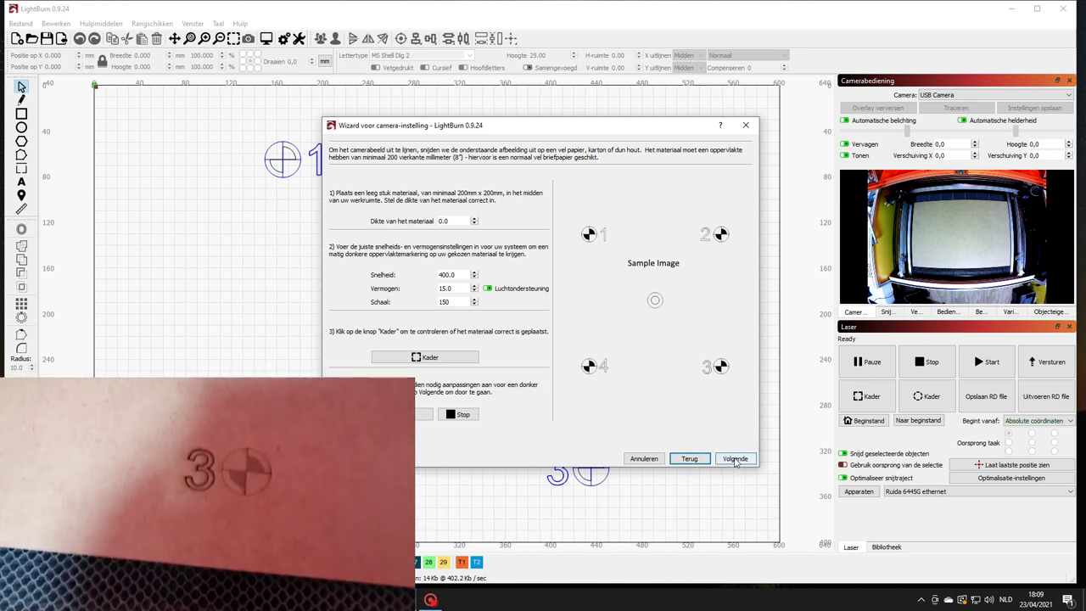
click(735, 459)
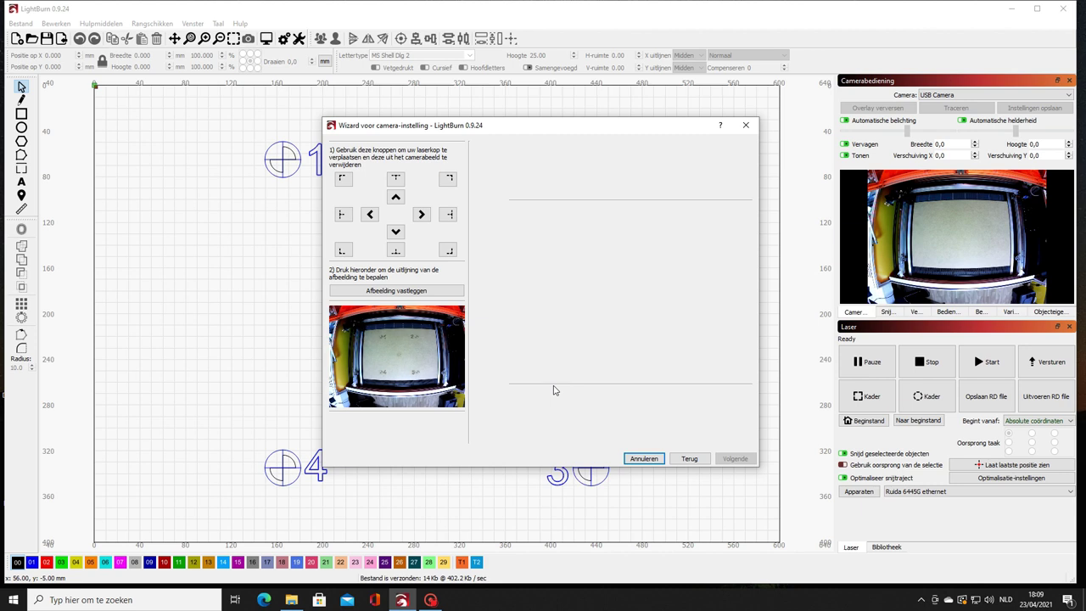
click(396, 293)
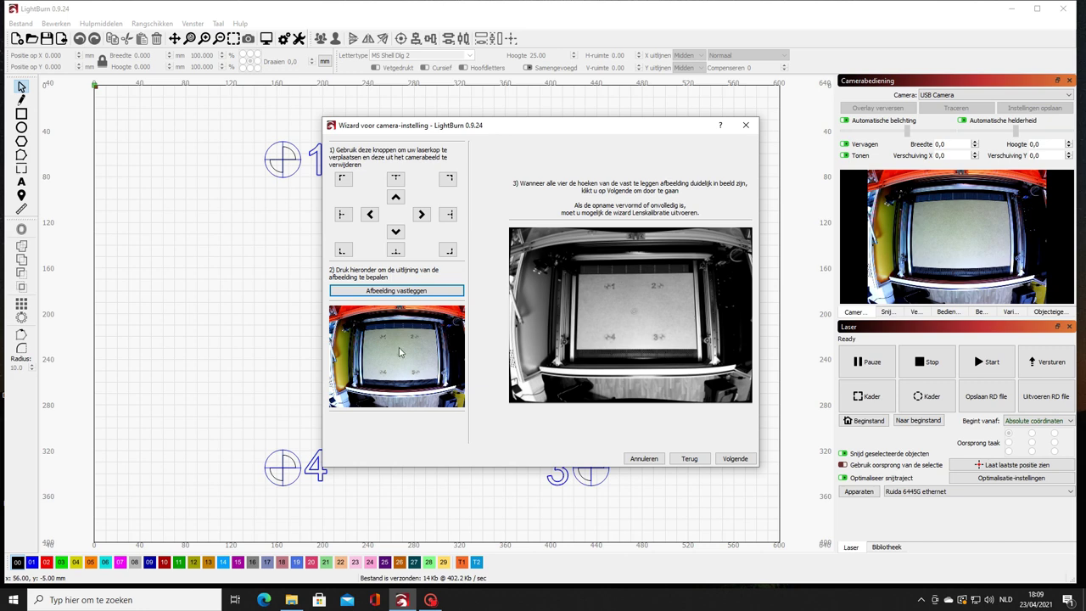
- Accept the alignment image and enlarge the wizard window for marking the four corner markers
click(739, 460)
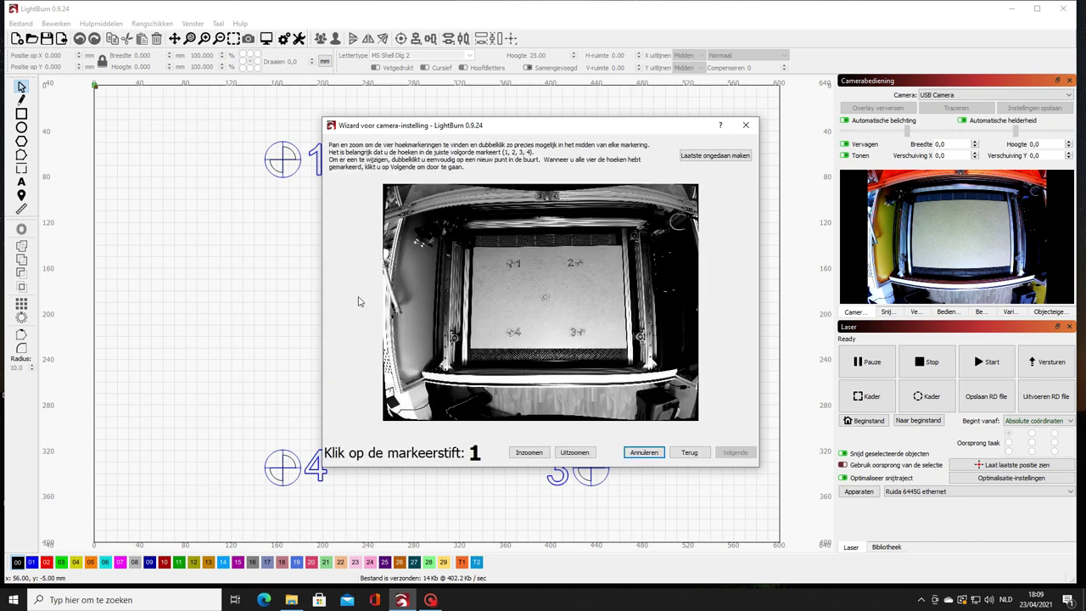
drag(320, 114, 119, 42)
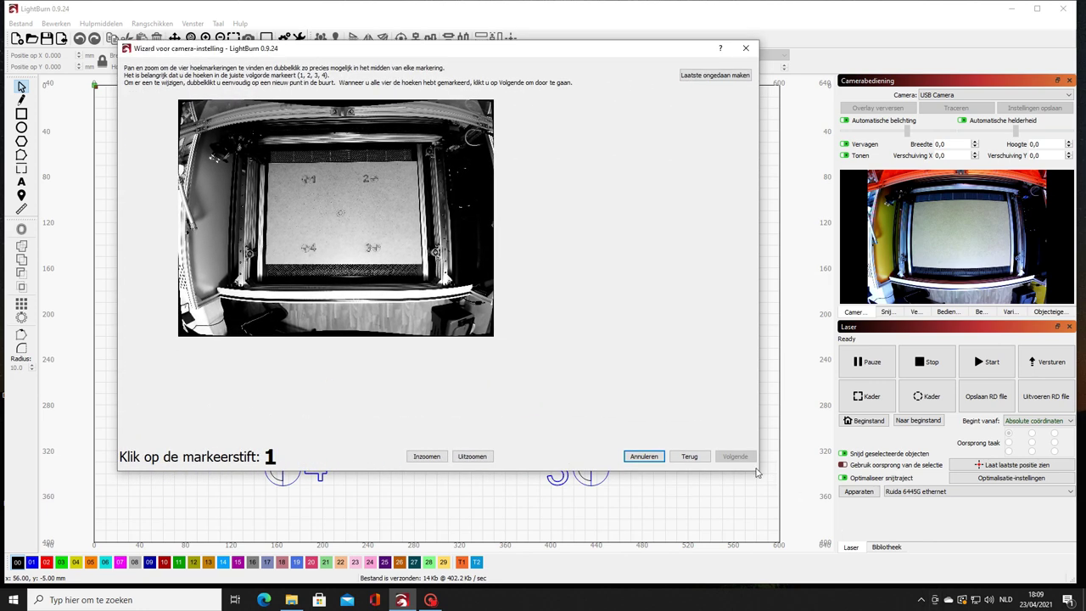
drag(757, 471, 1027, 550)
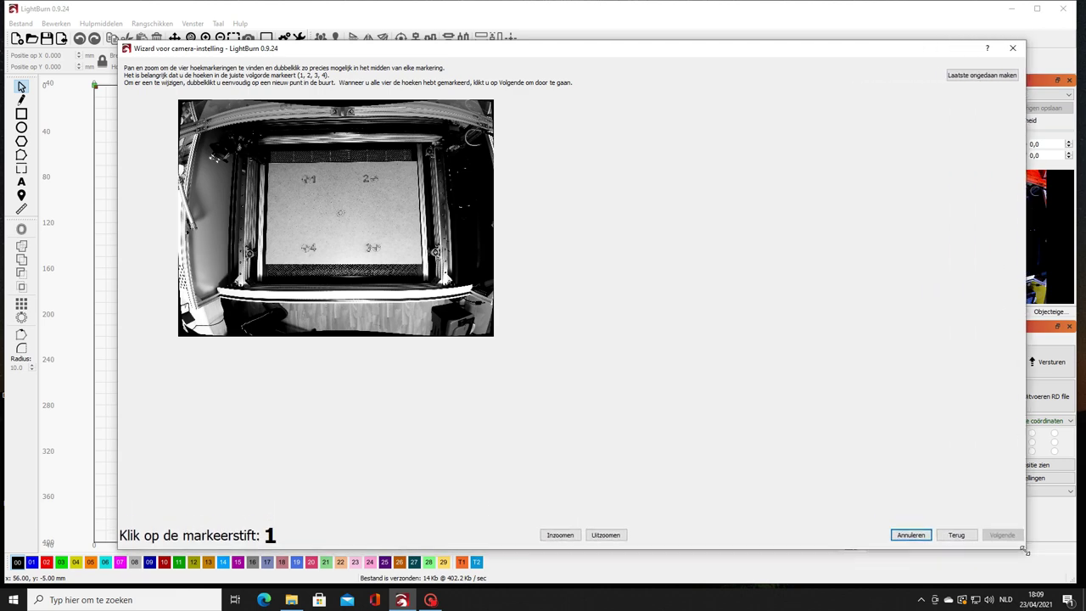
- Mark the exact centre of marker 1 in the alignment image, undoing the first point and placing it again
click(607, 538)
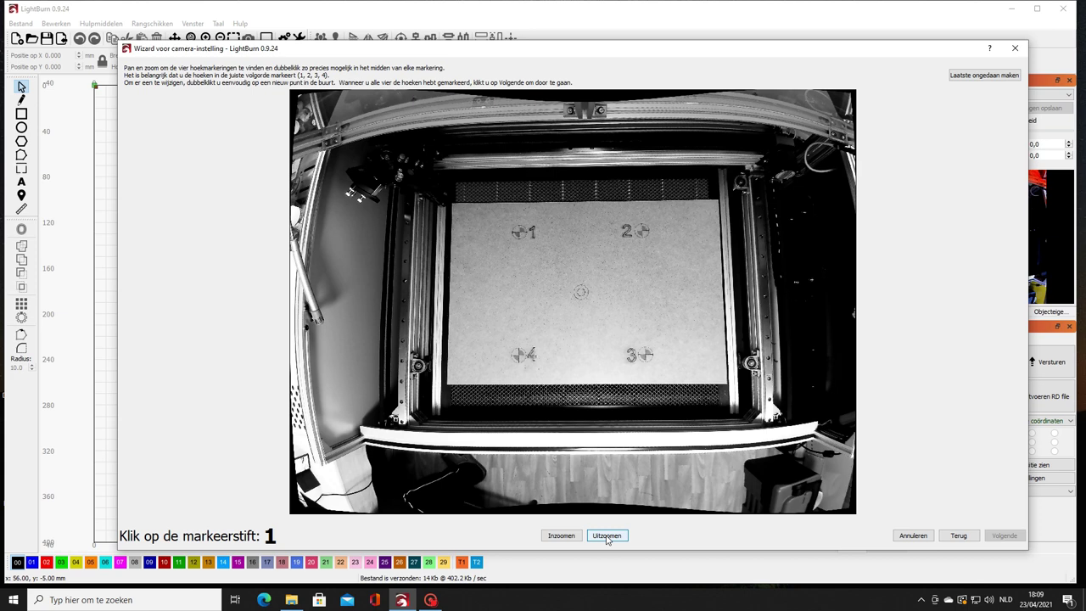
click(557, 538)
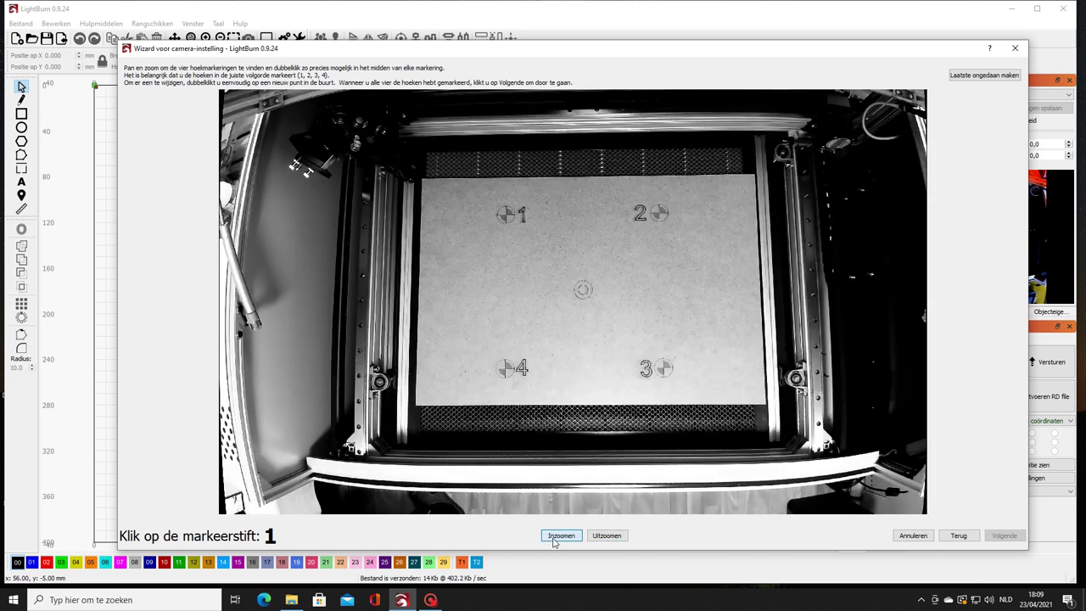
click(554, 538)
click(554, 538)
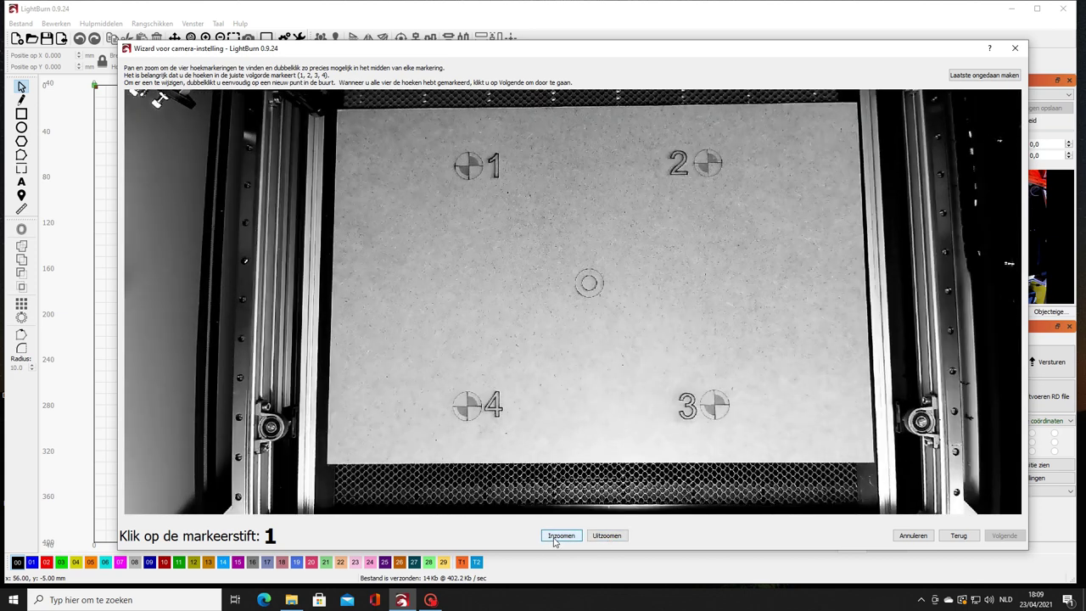
click(554, 538)
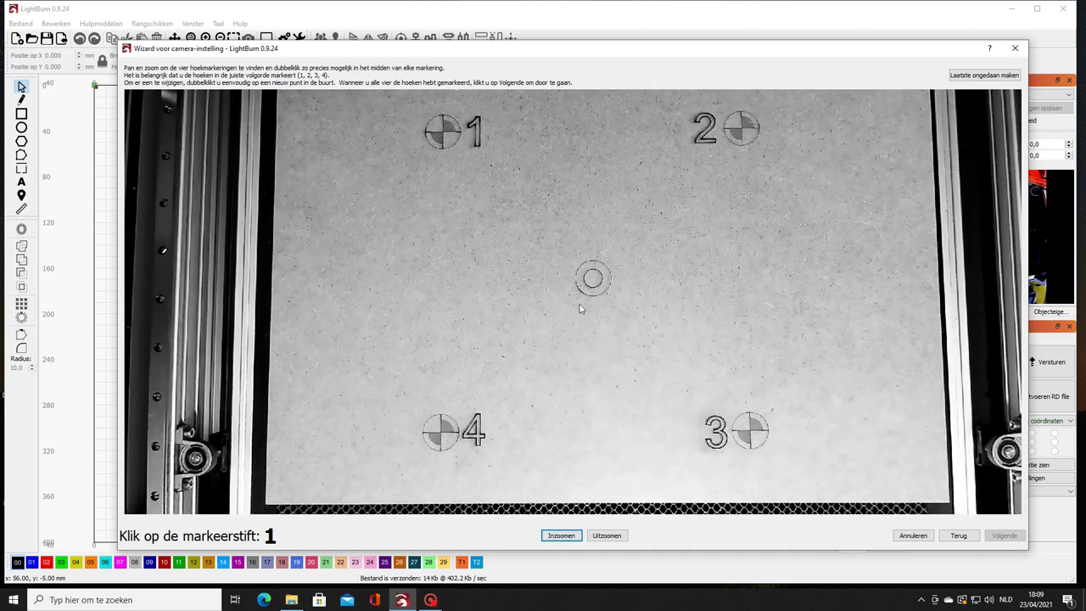
scroll(546, 286, up, 3)
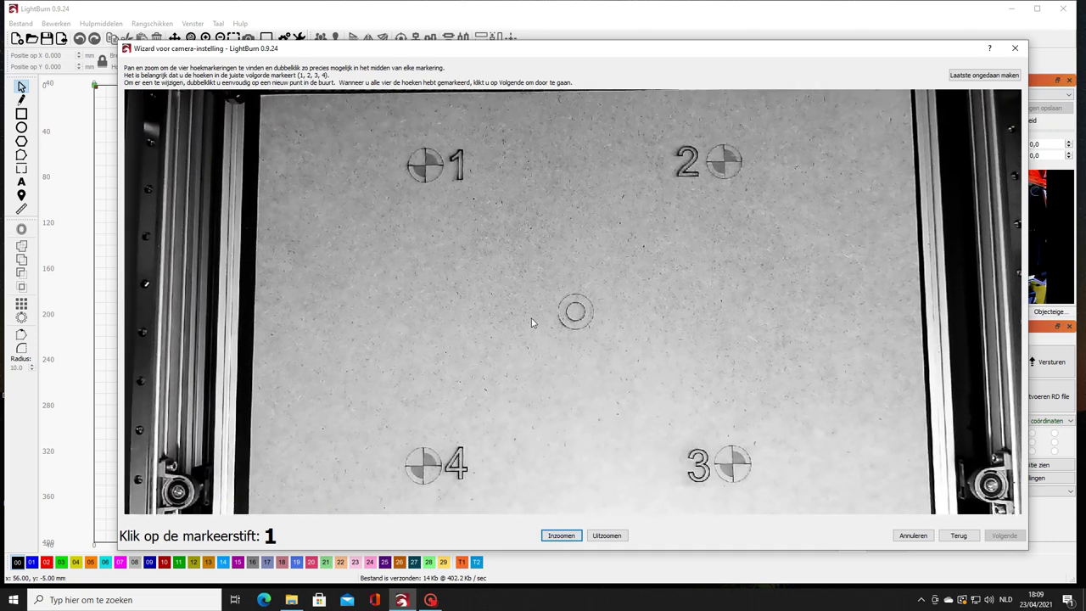
click(555, 536)
drag(417, 212, 434, 312)
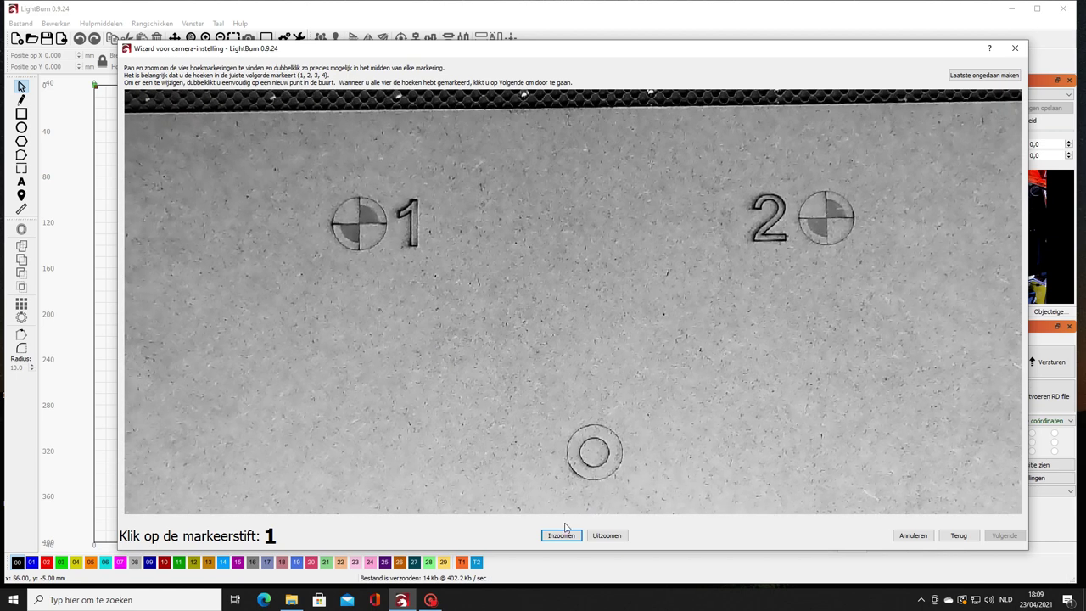
click(563, 536)
click(563, 536)
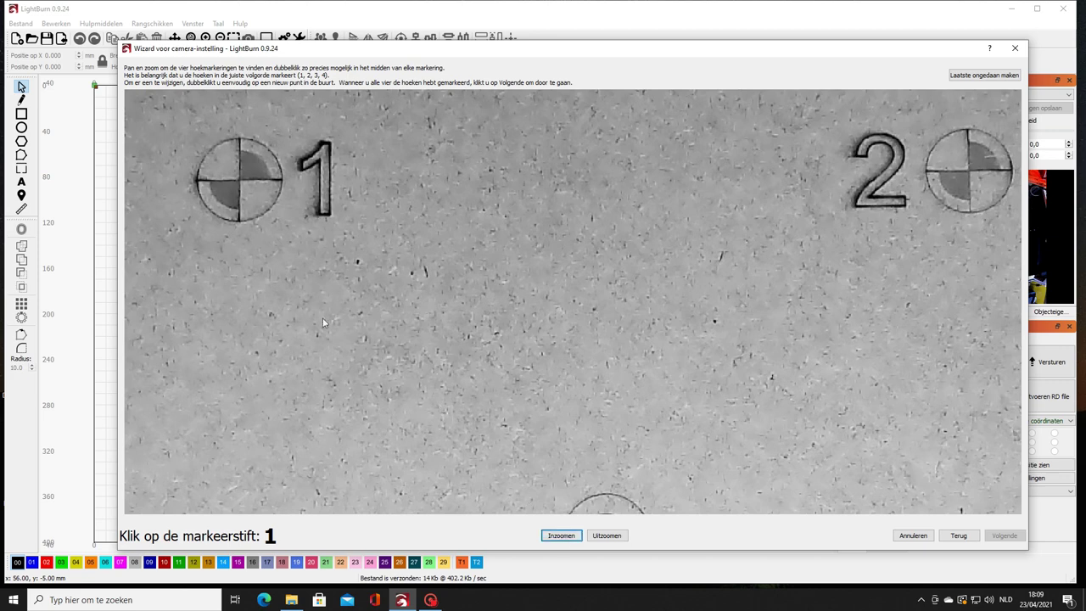
click(558, 536)
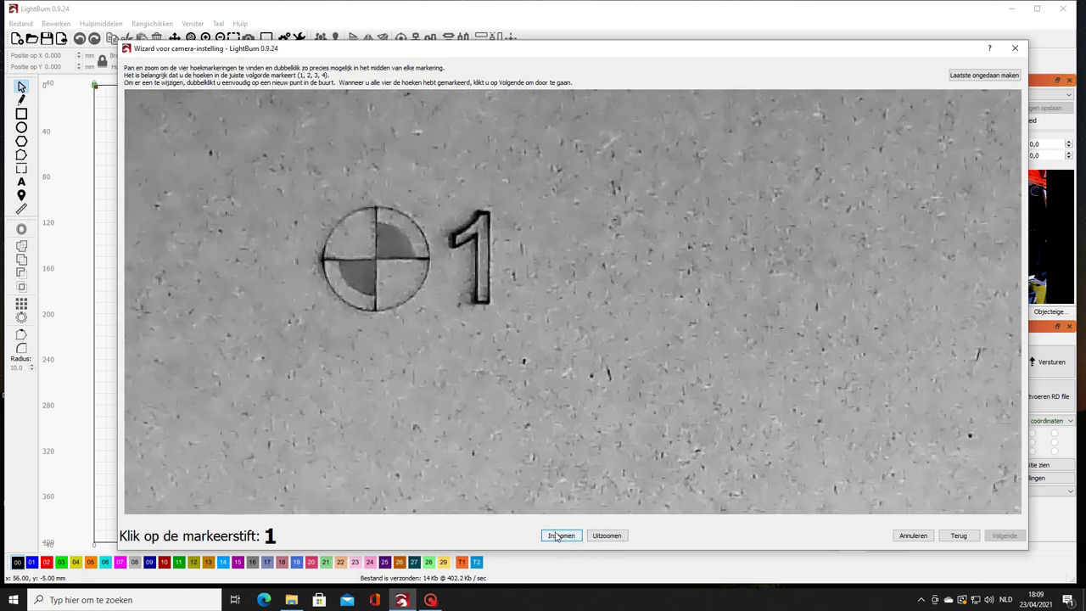
click(558, 535)
drag(462, 395, 607, 476)
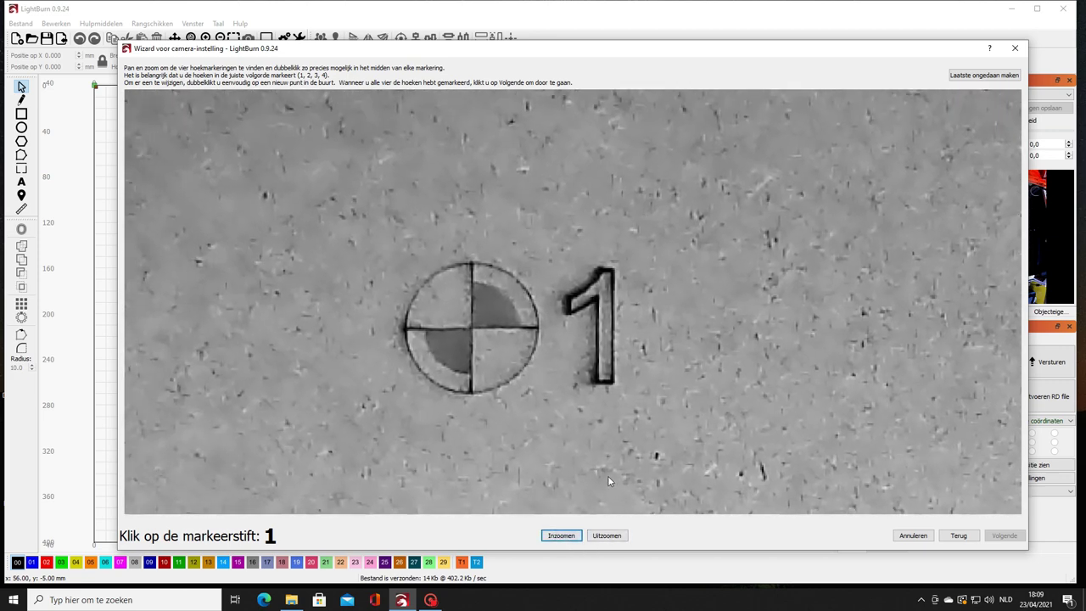
double_click(473, 329)
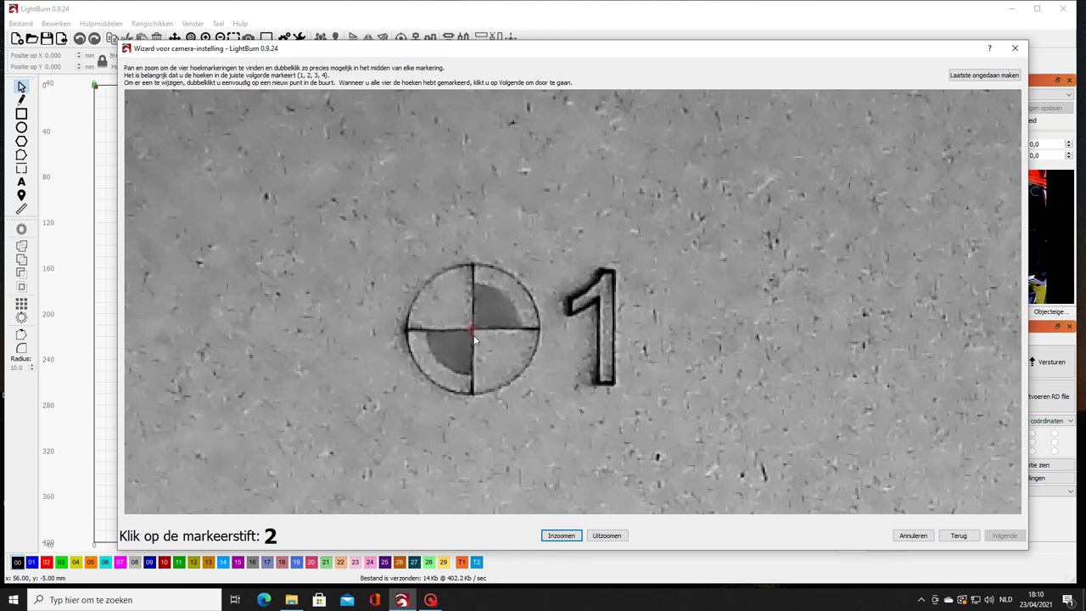
click(998, 78)
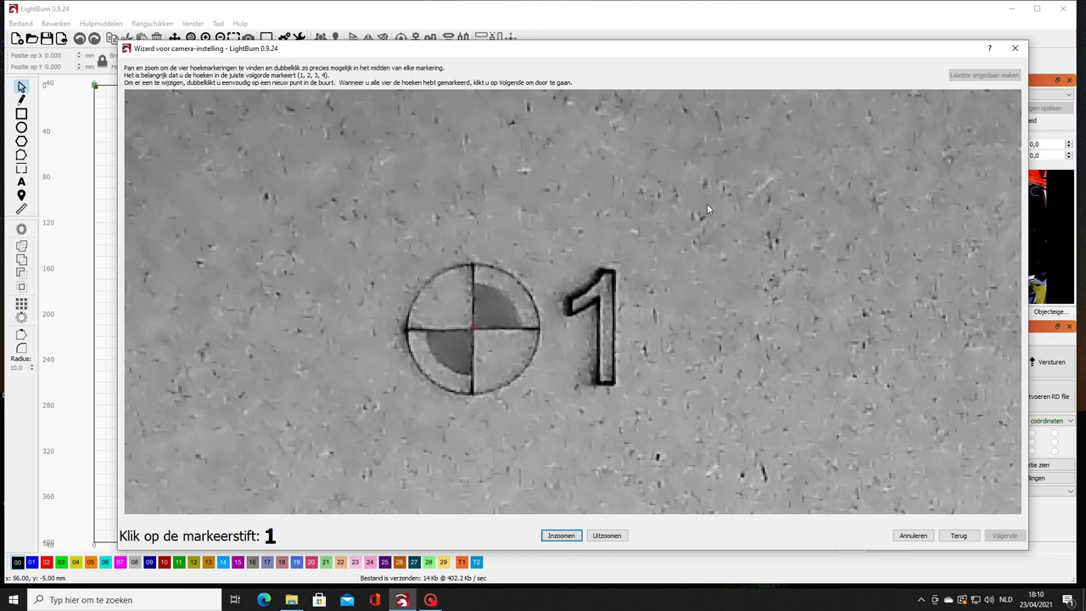
double_click(475, 332)
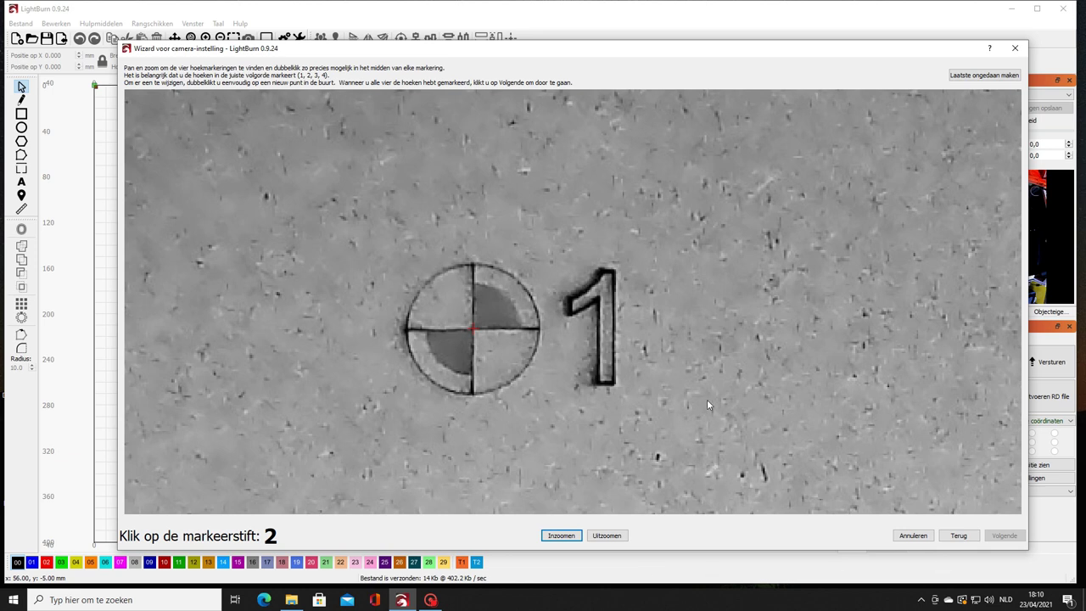
- Mark the exact centre of marker 2, undoing the first point and placing it again
mouse_move(792, 408)
mouse_down()
mouse_move(711, 378)
mouse_move(465, 359)
mouse_up()
drag(742, 337, 340, 325)
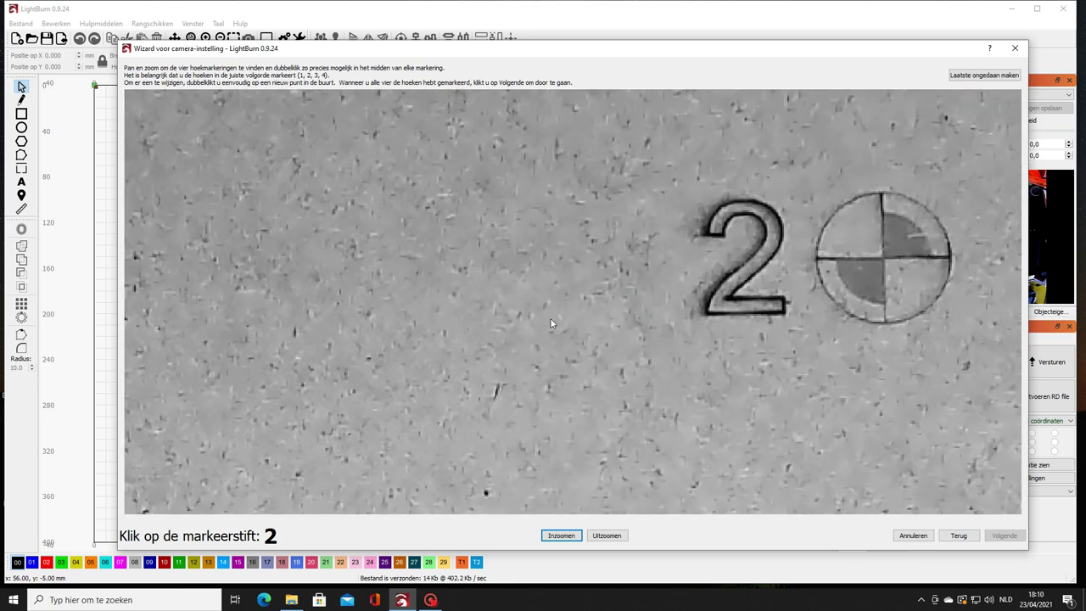
drag(571, 323, 208, 328)
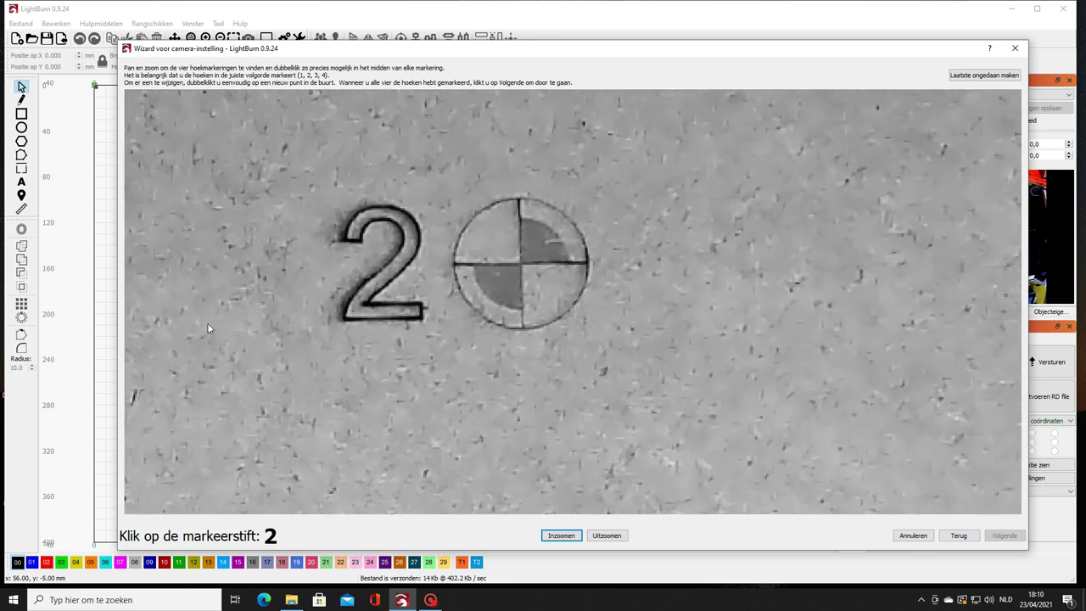
double_click(522, 265)
click(981, 76)
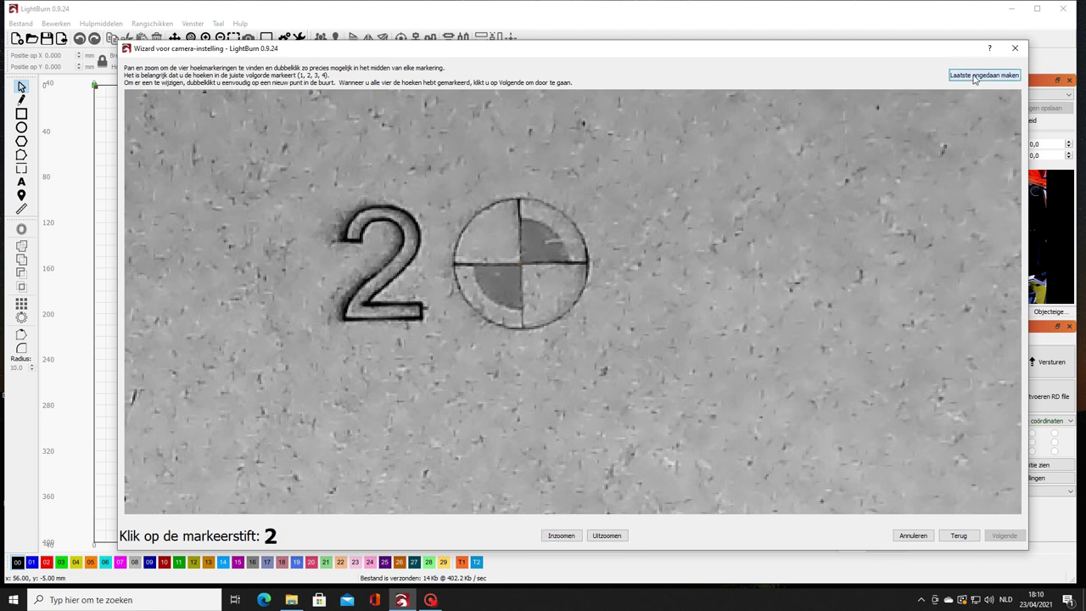
double_click(521, 264)
- Mark the exact centre of marker 3, undoing the first point and placing it again
mouse_move(506, 462)
mouse_down()
mouse_move(527, 356)
mouse_move(692, 368)
mouse_move(665, 191)
mouse_up()
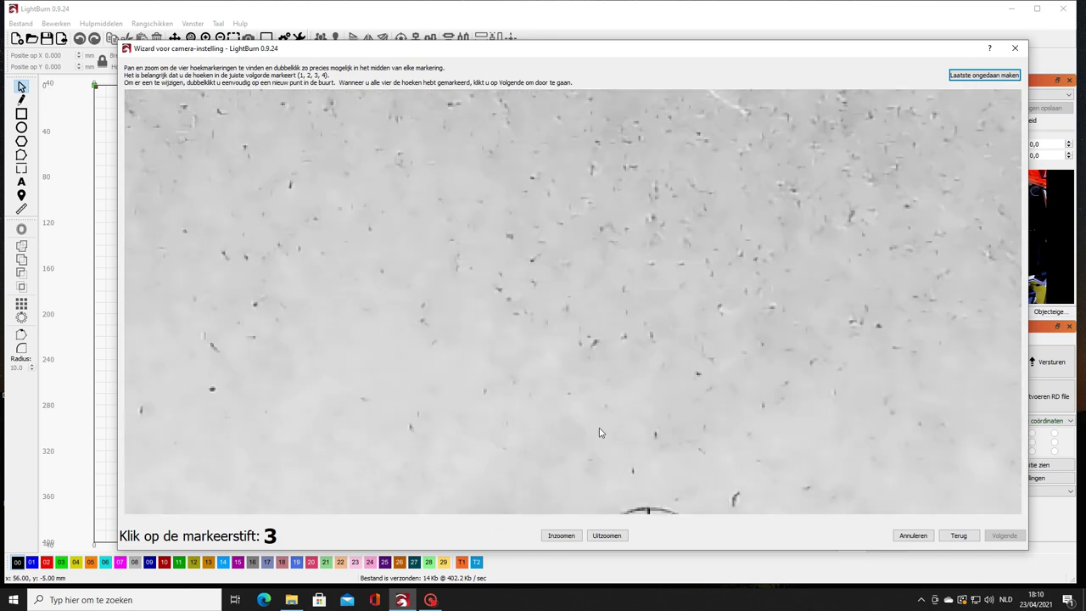
drag(599, 432, 544, 227)
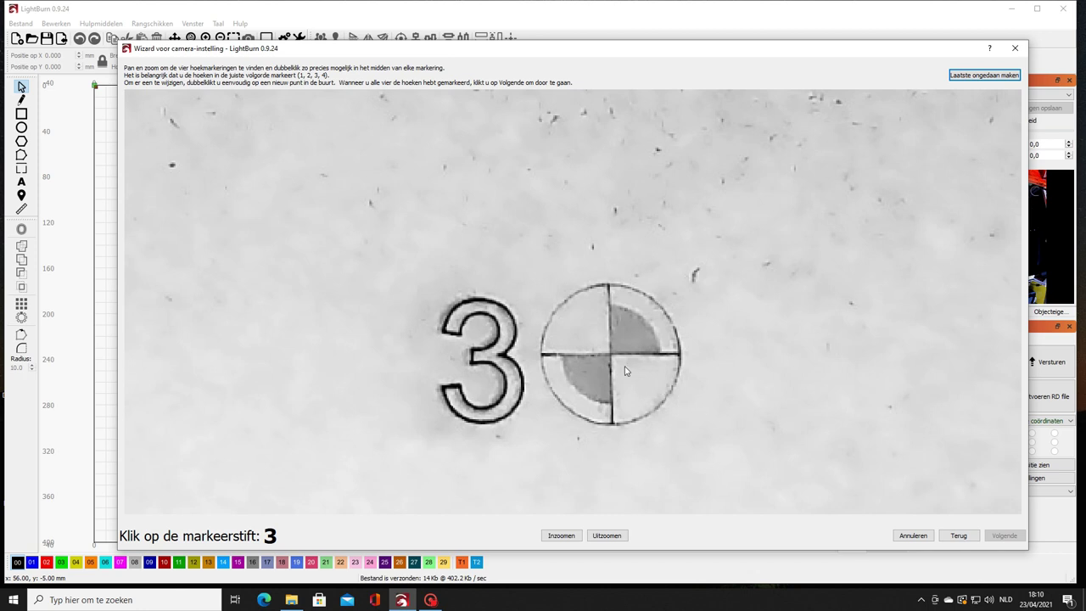
drag(648, 392, 594, 334)
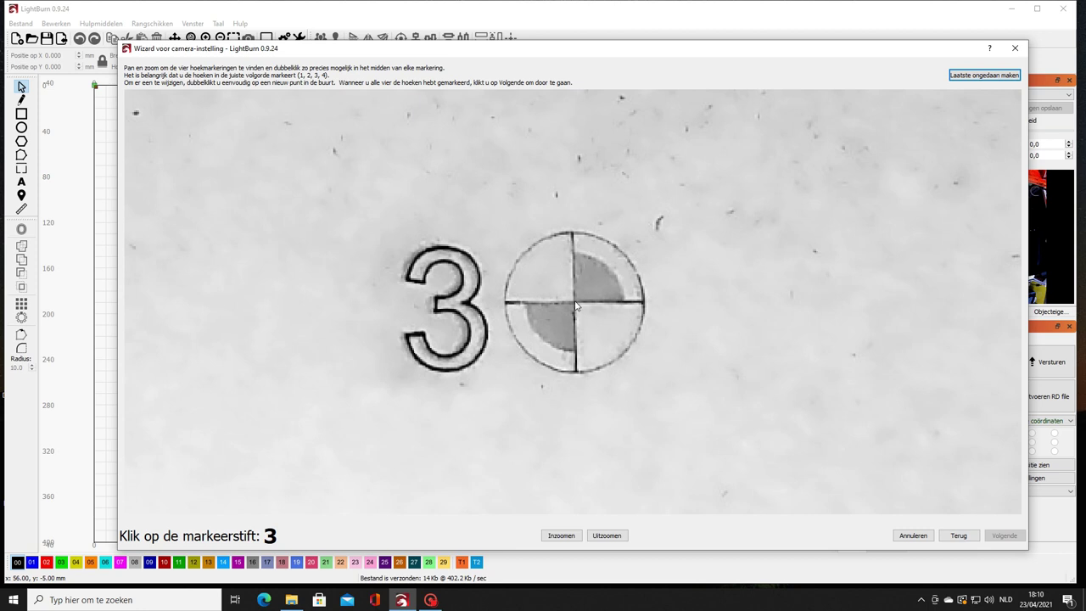
double_click(576, 304)
click(984, 75)
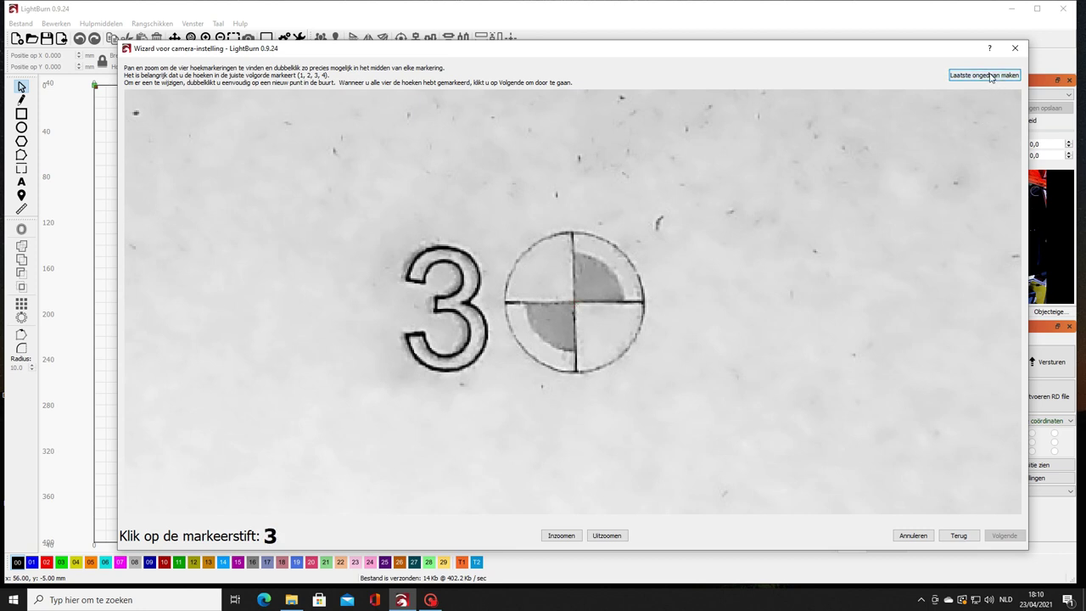
double_click(576, 304)
- Mark the exact centre of marker 4 in the alignment image
drag(413, 450, 923, 488)
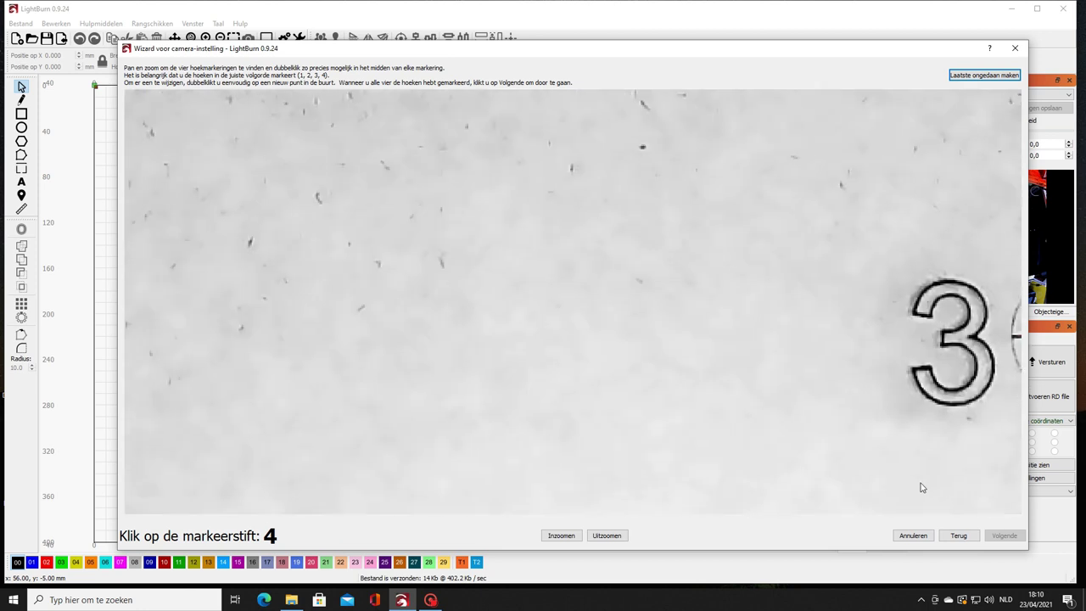
drag(517, 417, 813, 413)
drag(594, 388, 626, 381)
drag(421, 382, 627, 403)
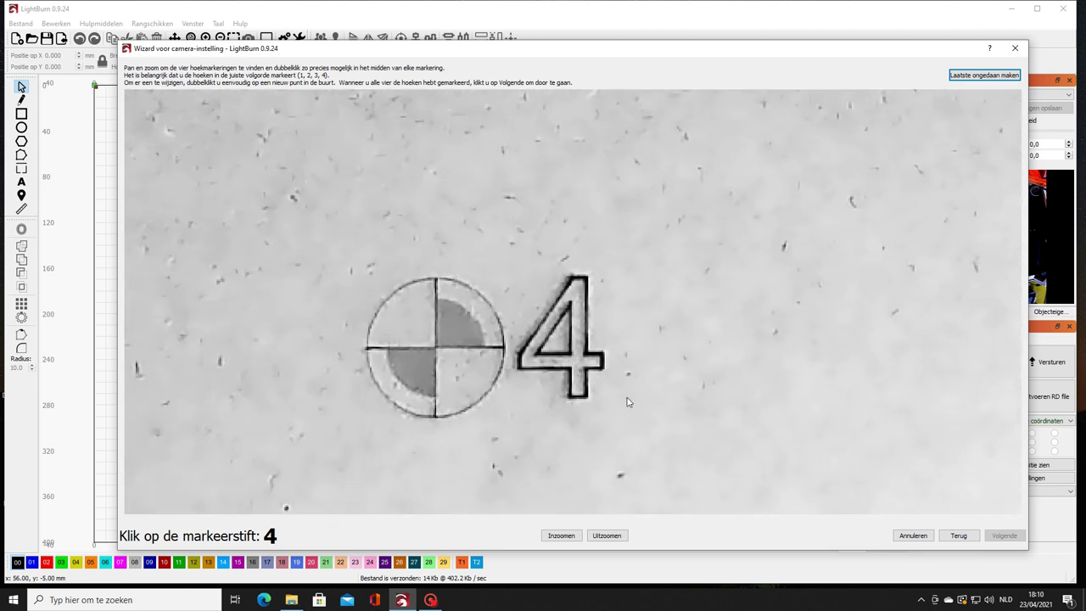
double_click(437, 348)
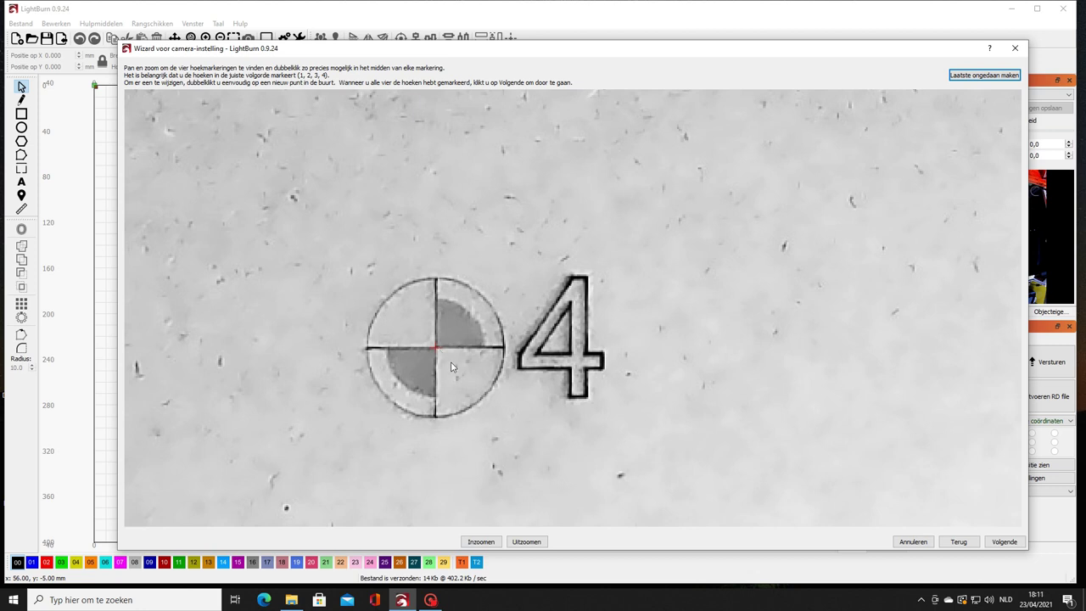
- Finish the camera alignment wizard and update the camera overlay on the workspace
click(1005, 543)
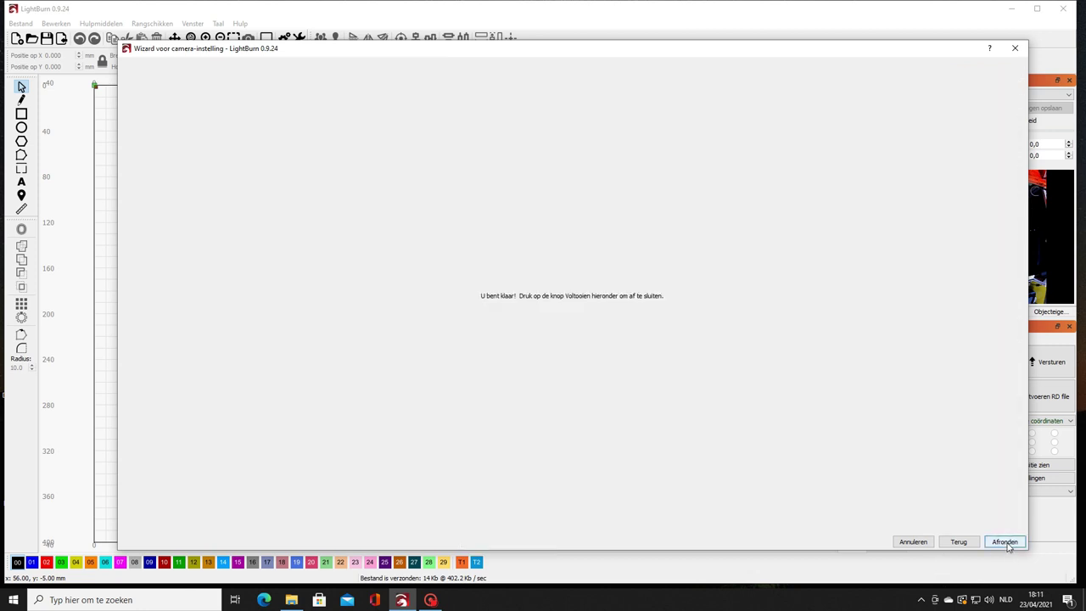
click(1005, 542)
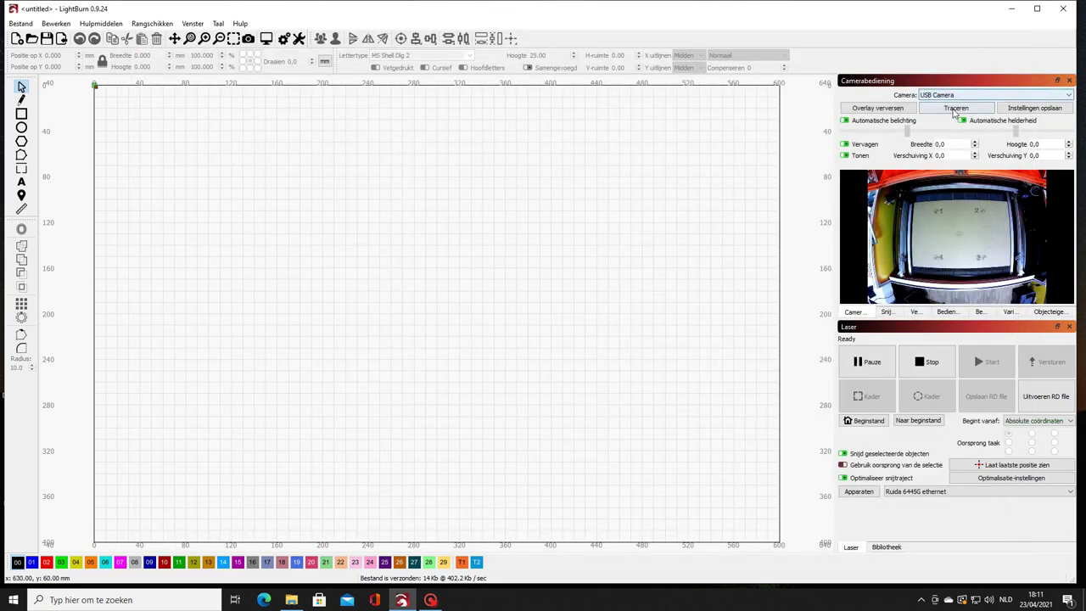
click(879, 108)
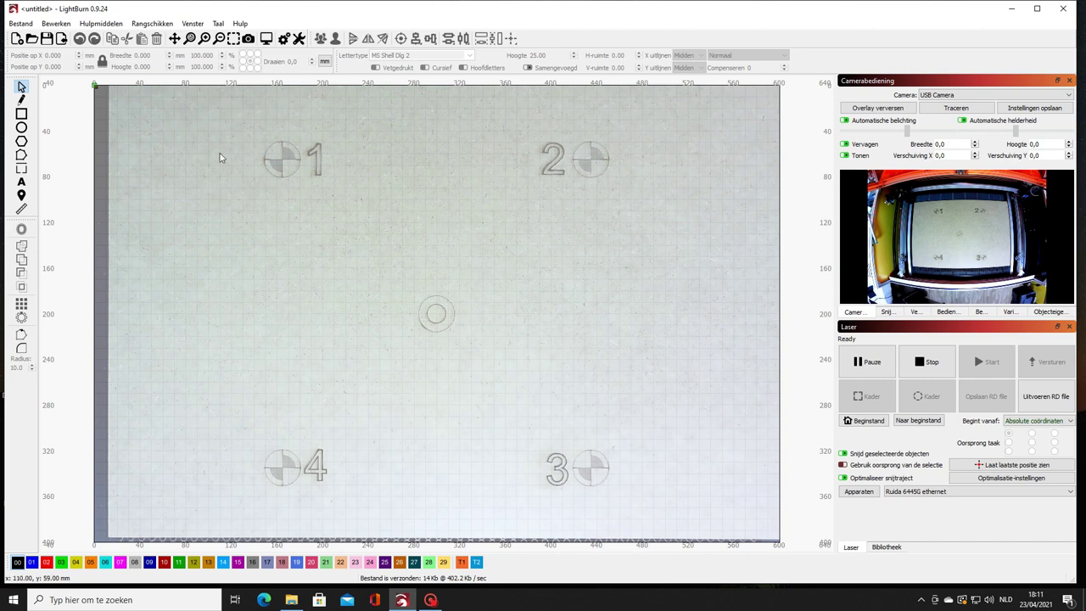
- Send the laser head to the centre of marker 1 on the overlay, at X 165, Y 65 mm, to check the alignment
click(22, 195)
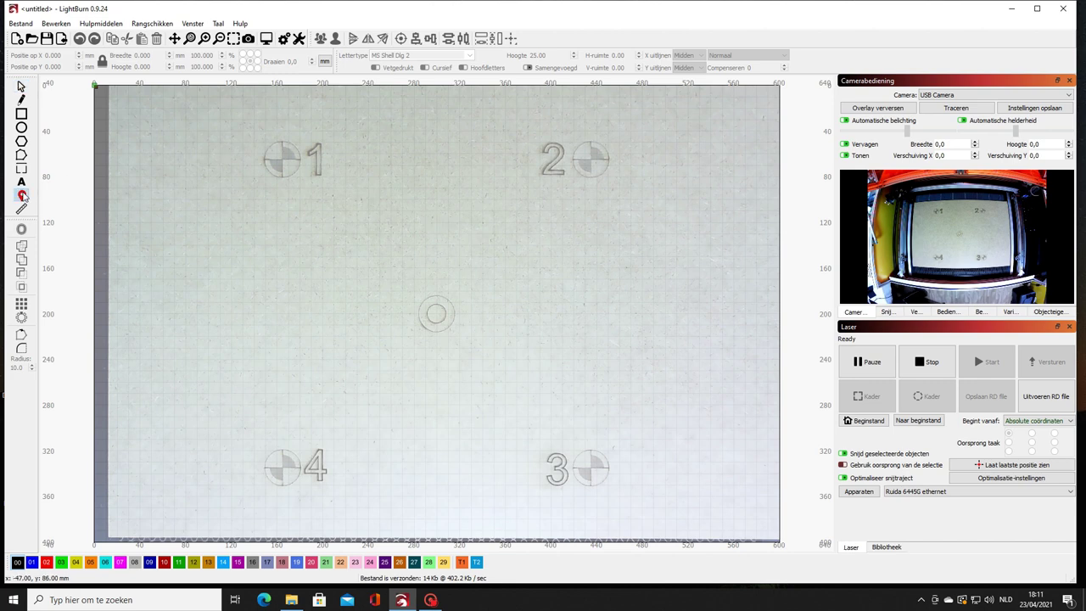
click(285, 162)
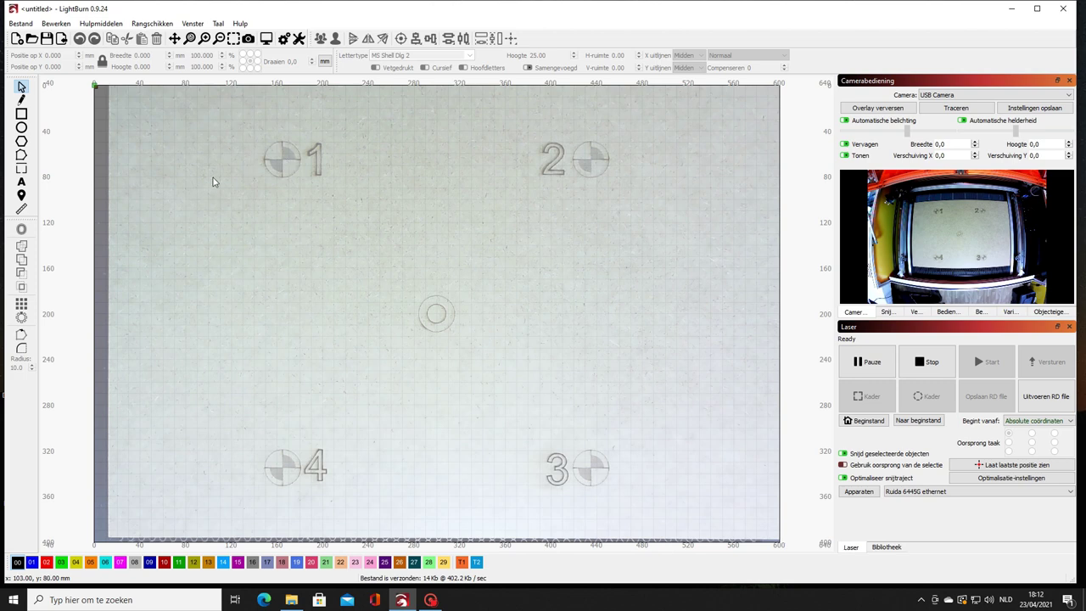
click(21, 196)
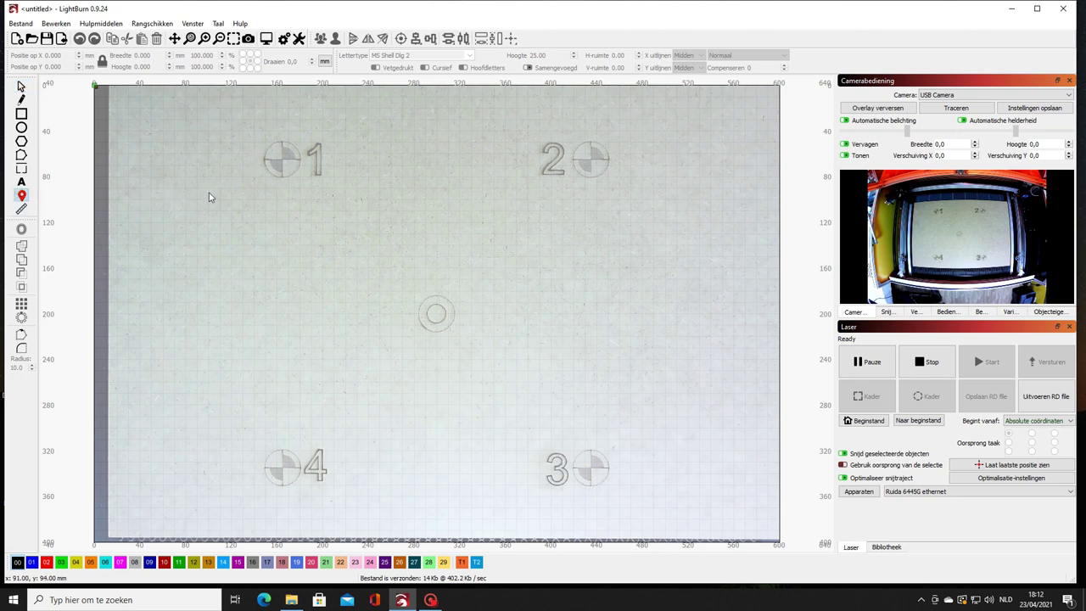
scroll(296, 230, up, 2)
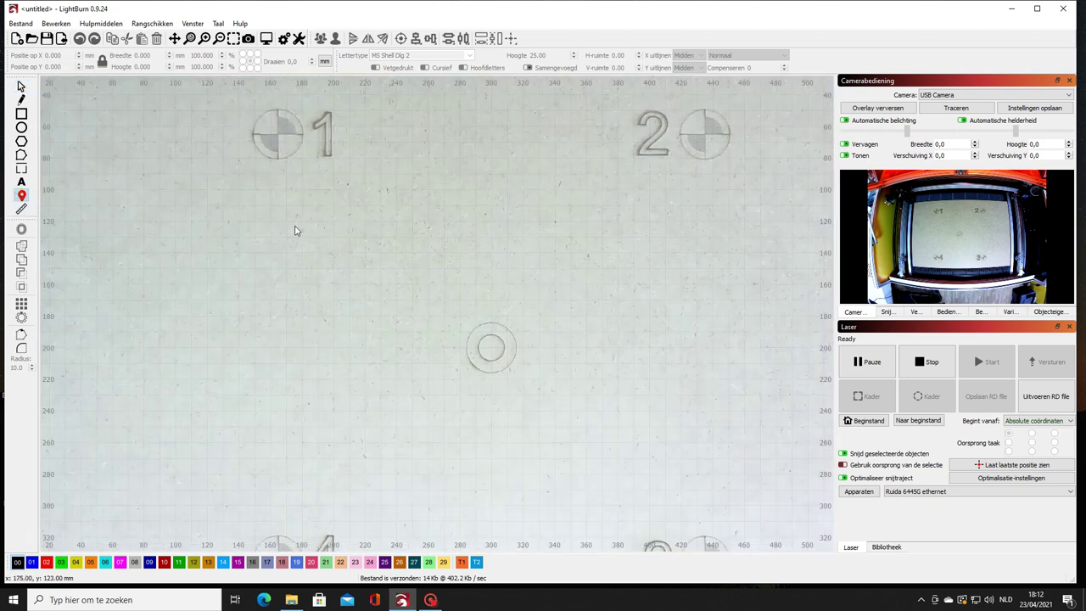
scroll(211, 115, up, 2)
scroll(208, 121, up, 2)
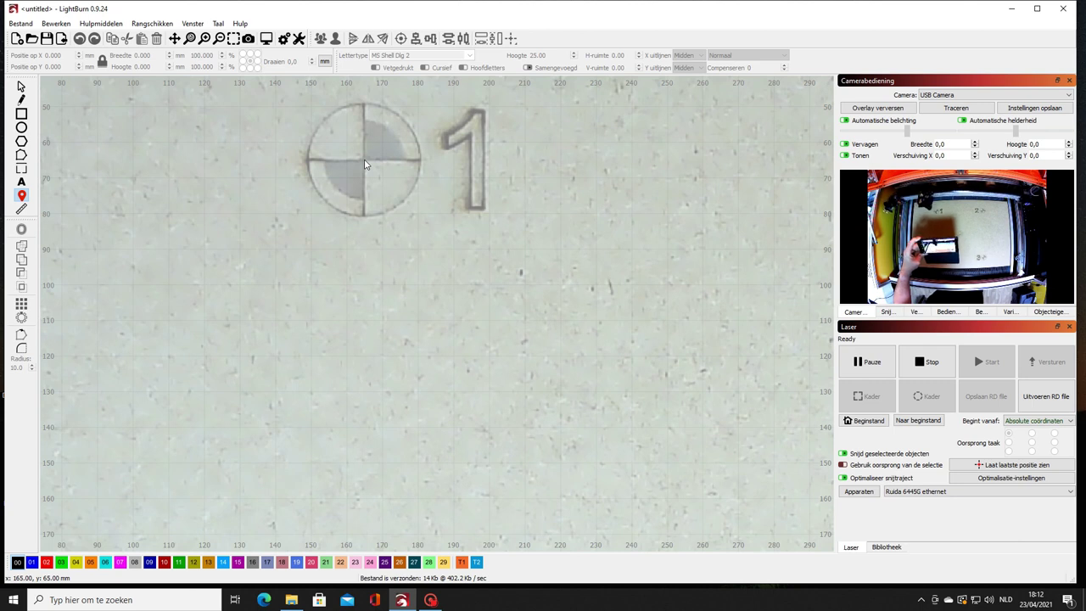
key(Escape)
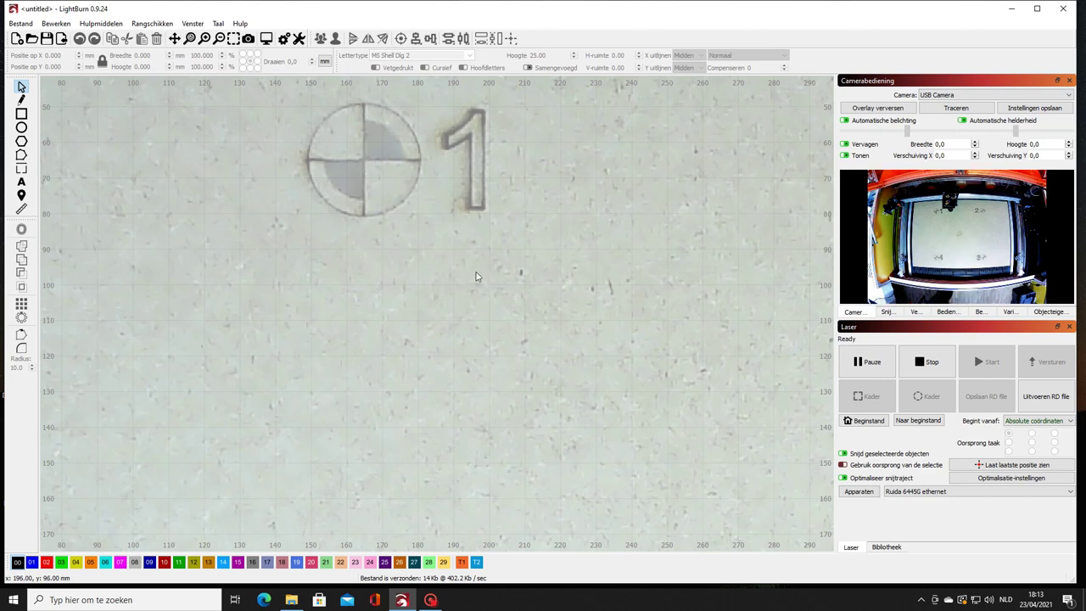
- Send the laser head to the centre of marker 2 on the overlay, at X 435, Y 65 mm, to check the alignment
scroll(480, 270, down, 2)
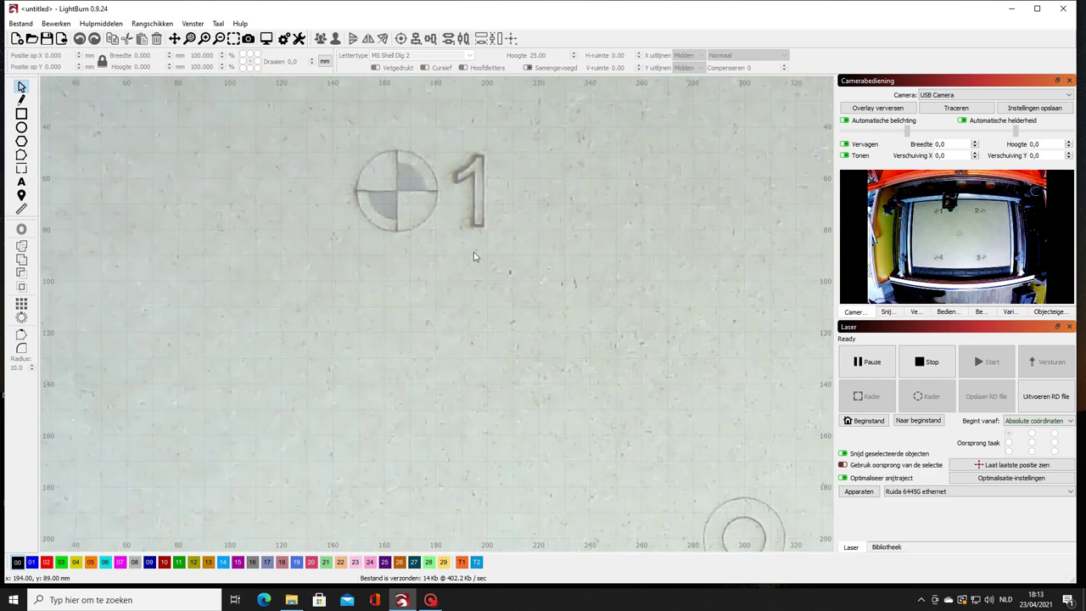
scroll(518, 263, down, 6)
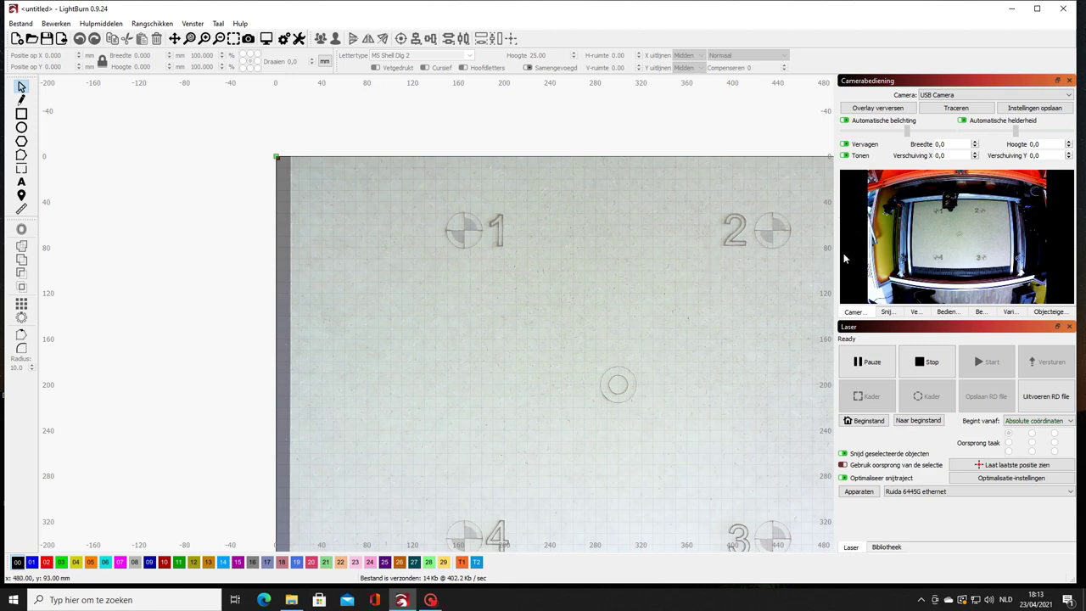
scroll(815, 220, up, 7)
scroll(776, 272, up, 6)
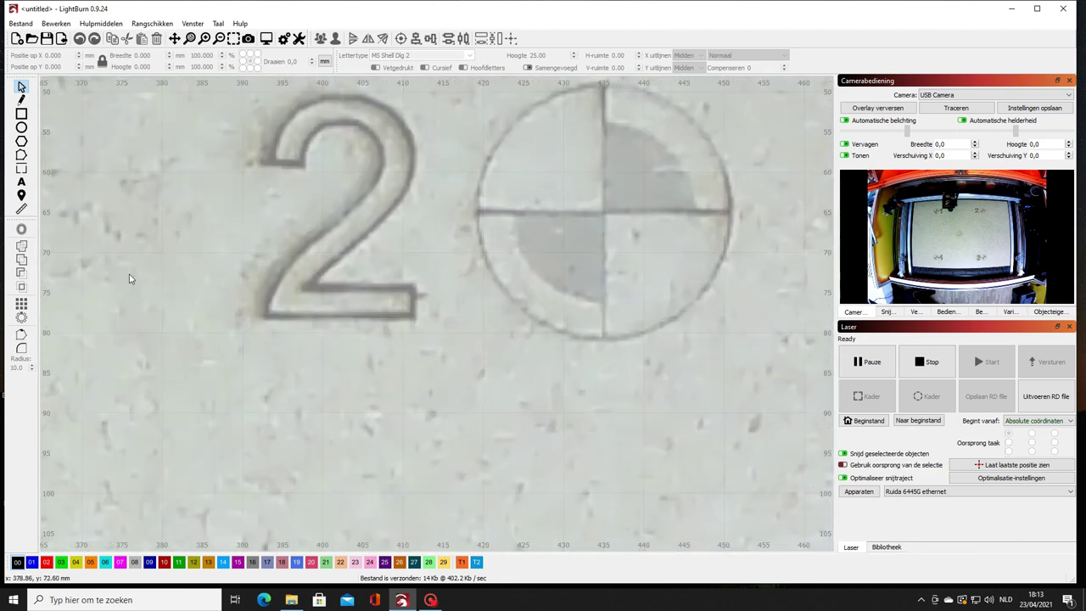
click(21, 195)
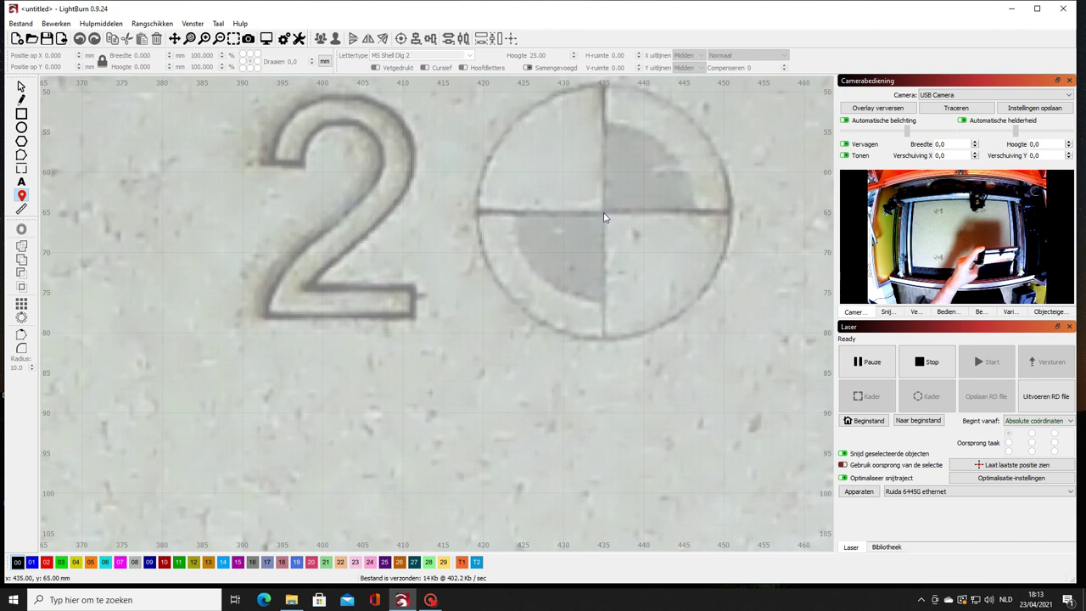
key(Escape)
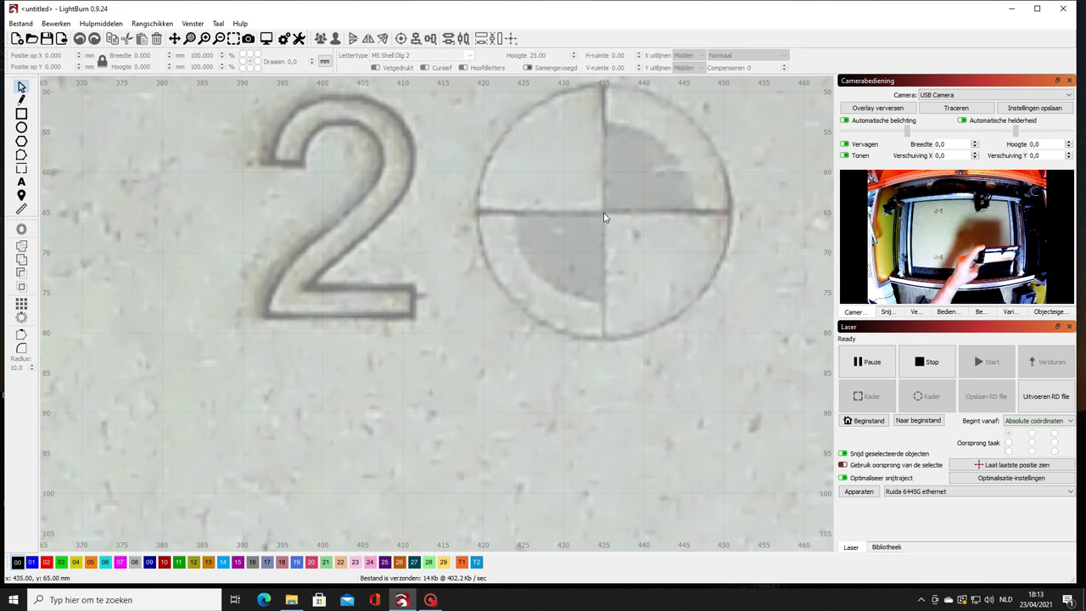